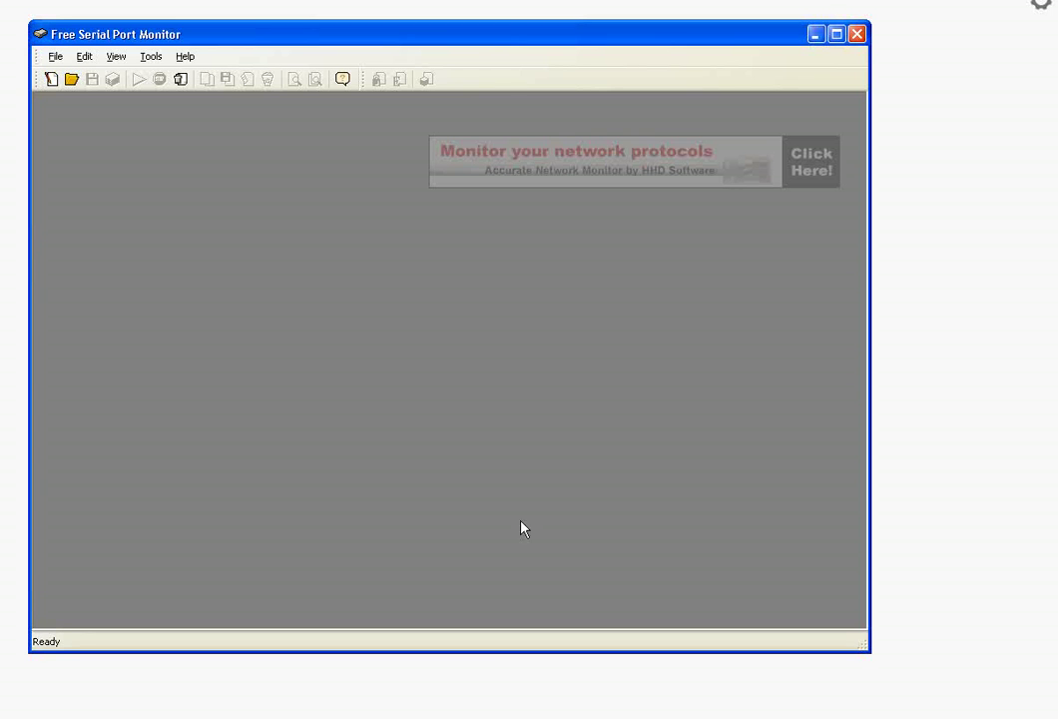
Create a new Serial Port Monitor session and choose COM8 as the serial device.
{"action": "left_click", "coordinate": [56, 58]}
{"action": "left_click", "coordinate": [68, 75]}
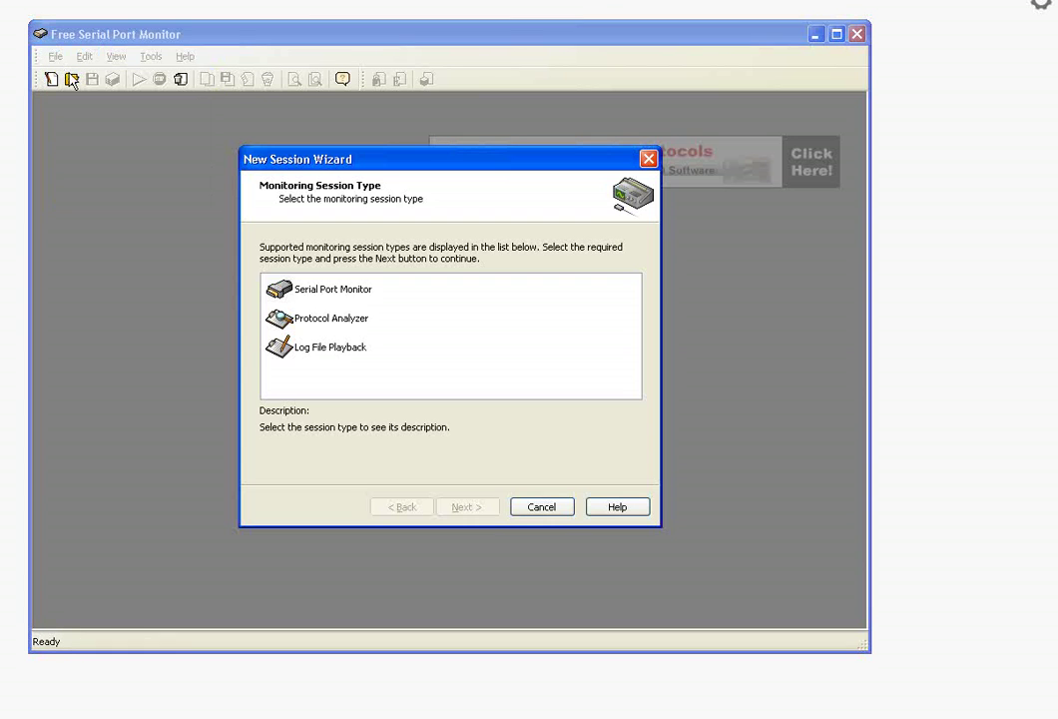
{"action": "left_click", "coordinate": [310, 297]}
{"action": "left_click", "coordinate": [464, 507]}
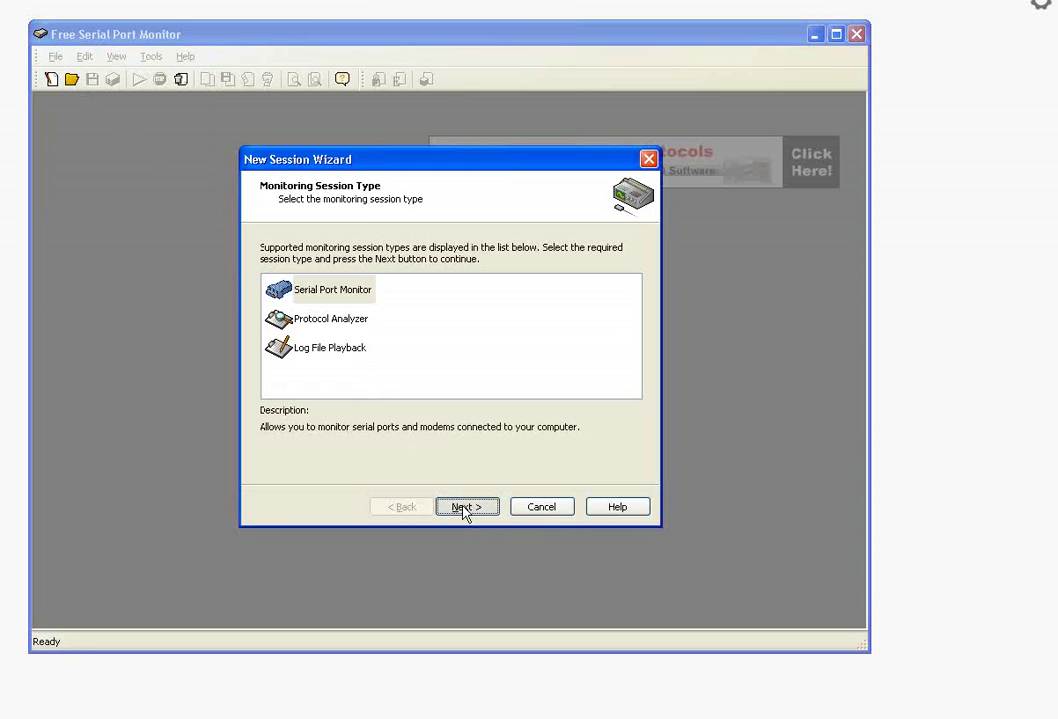
{"action": "left_click", "coordinate": [463, 509]}
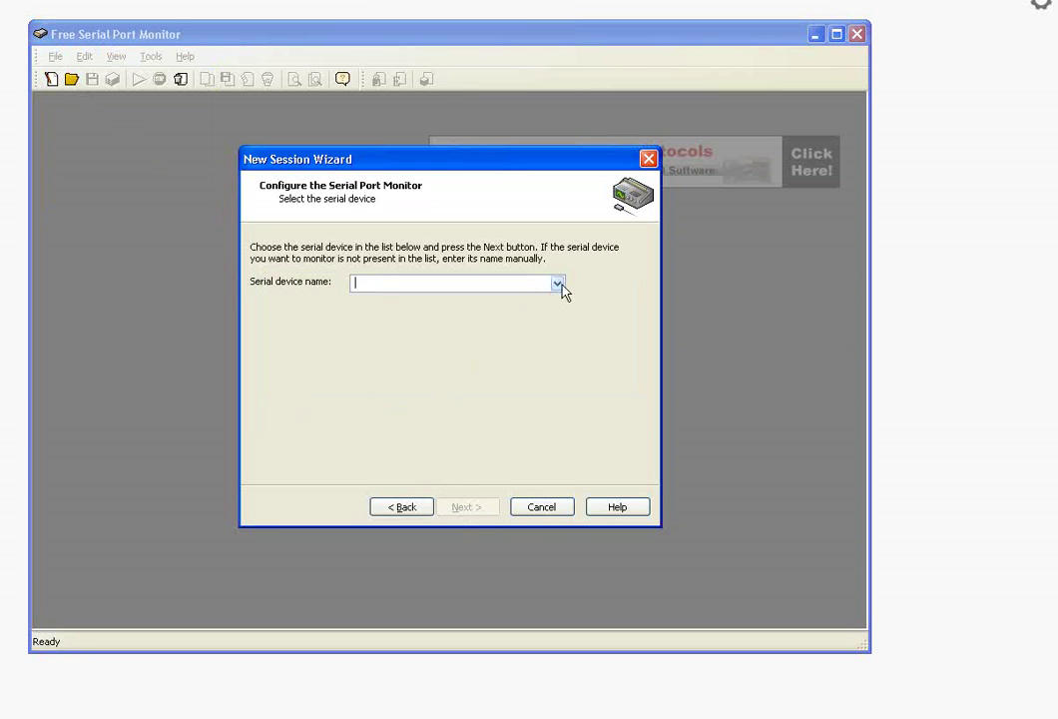
{"action": "left_click", "coordinate": [558, 285]}
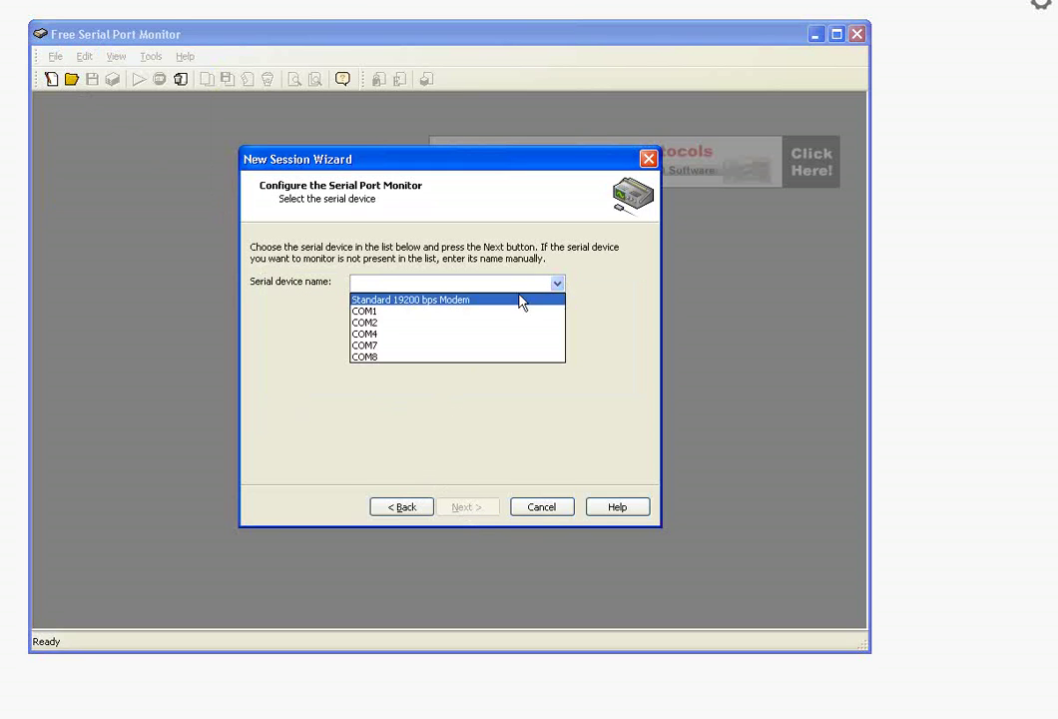
{"action": "left_click", "coordinate": [400, 357]}
{"action": "left_click", "coordinate": [468, 510]}
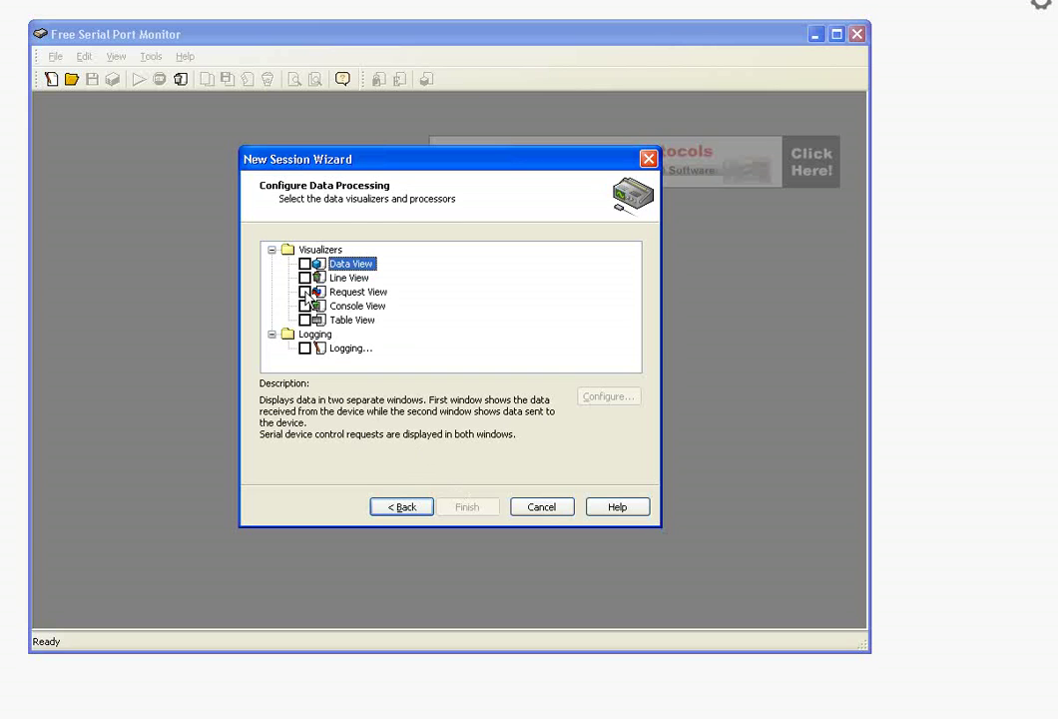
Enable only the Request View visualizer for the session and finish the wizard.
{"action": "left_click", "coordinate": [349, 292]}
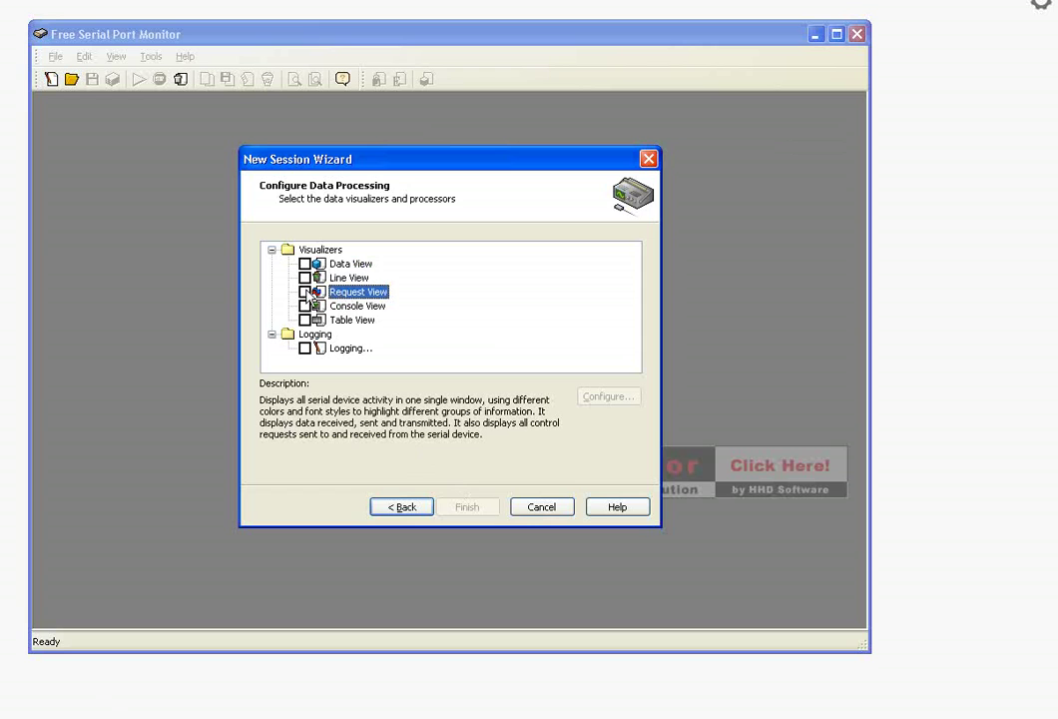
{"action": "left_click", "coordinate": [304, 292]}
{"action": "left_click", "coordinate": [467, 508]}
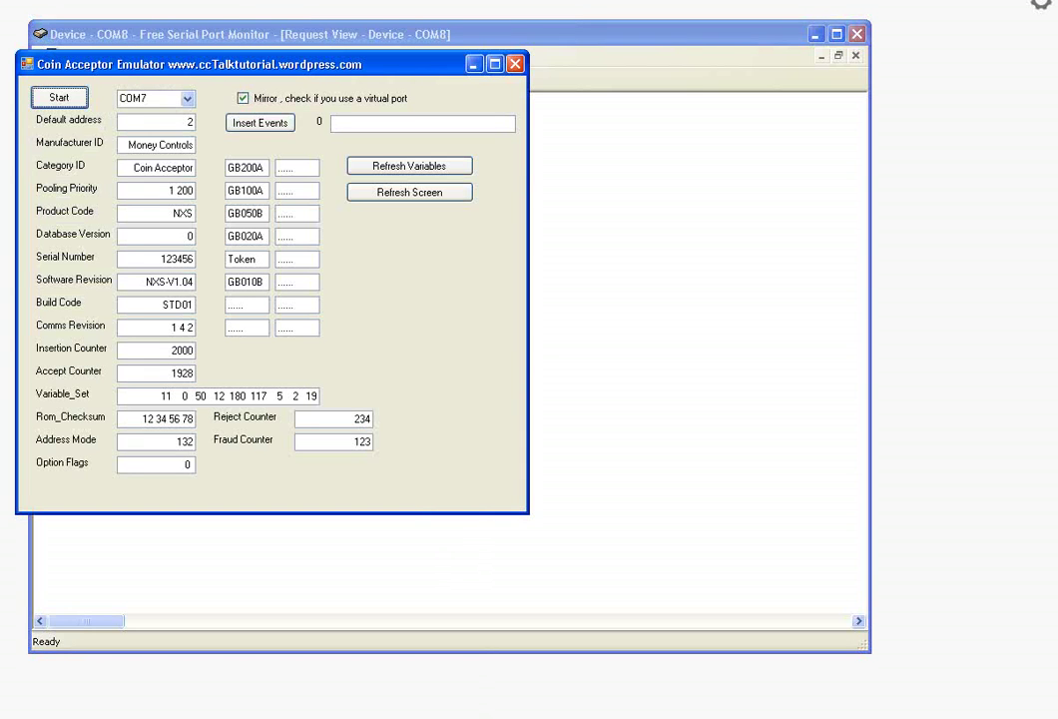
Switch to Coin Acceptor Emulator, move its window over the monitor, and start the emulation on COM7.
{"action": "left_click_drag", "start_coordinate": [272, 65], "coordinate": [418, 91]}
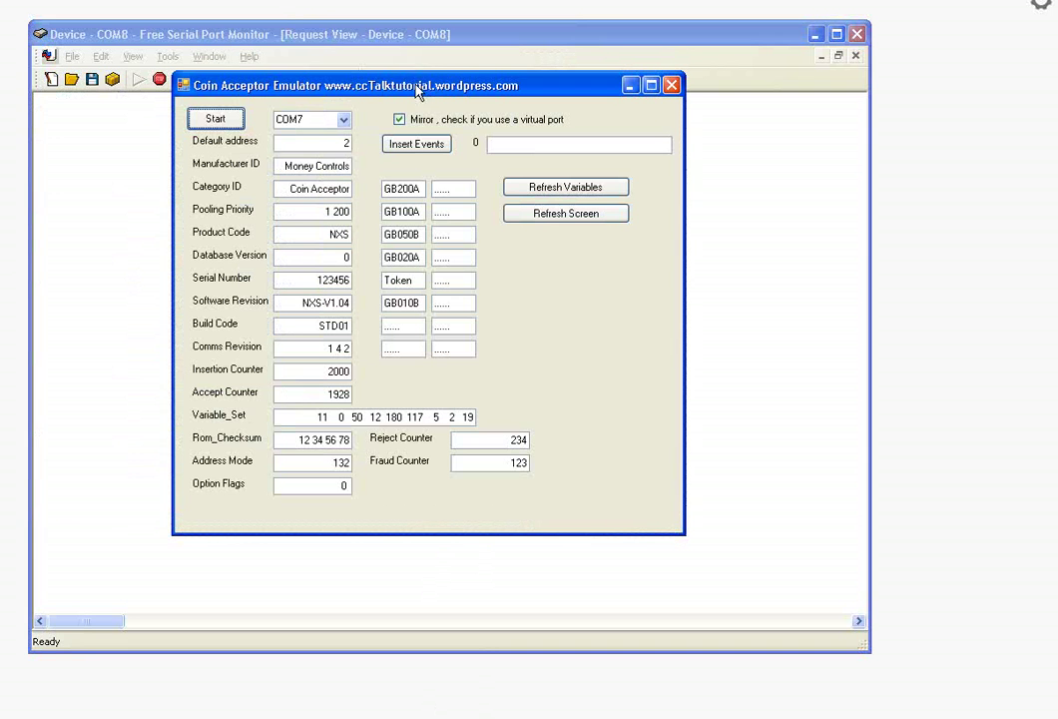
{"action": "left_click", "coordinate": [344, 120]}
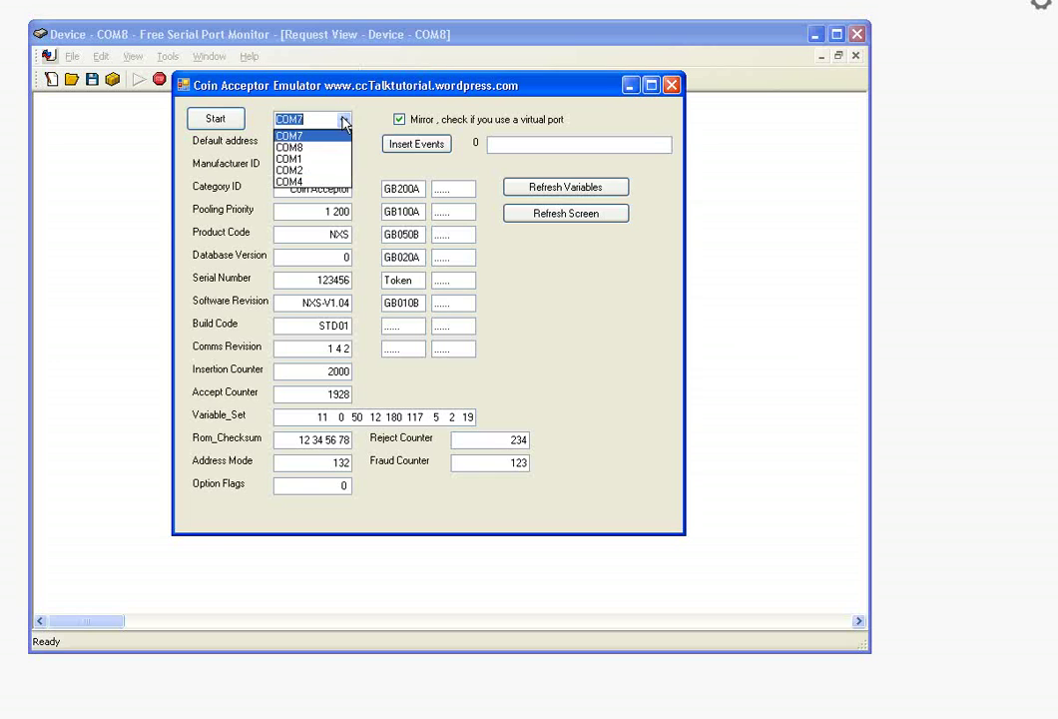
{"action": "left_click", "coordinate": [295, 136]}
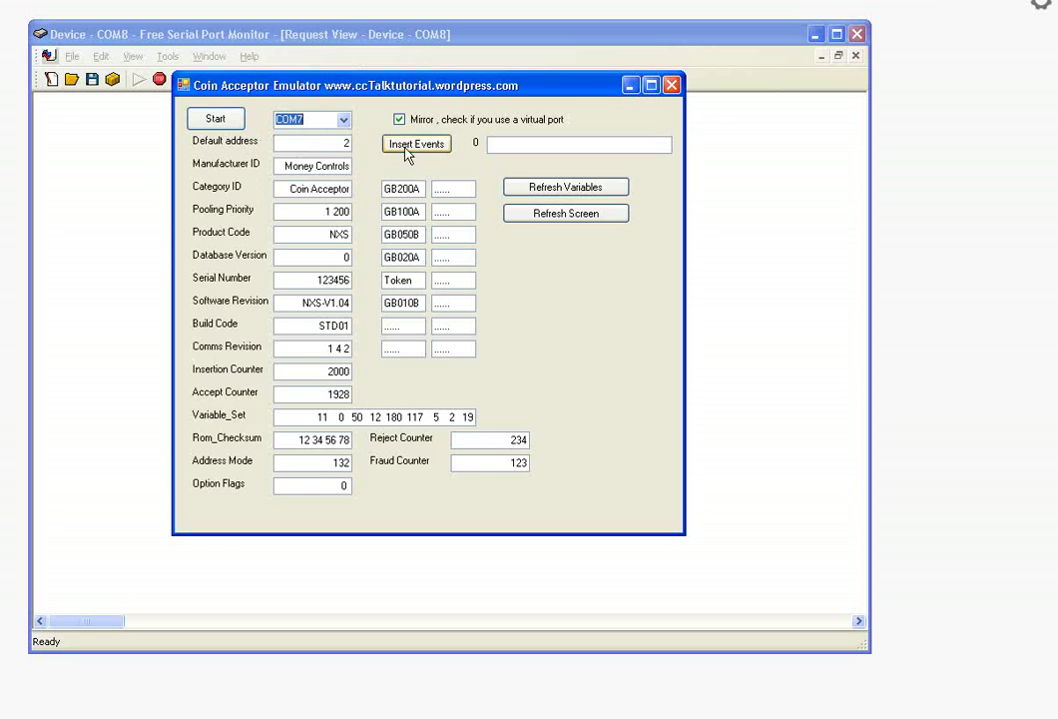
{"action": "left_click", "coordinate": [215, 121]}
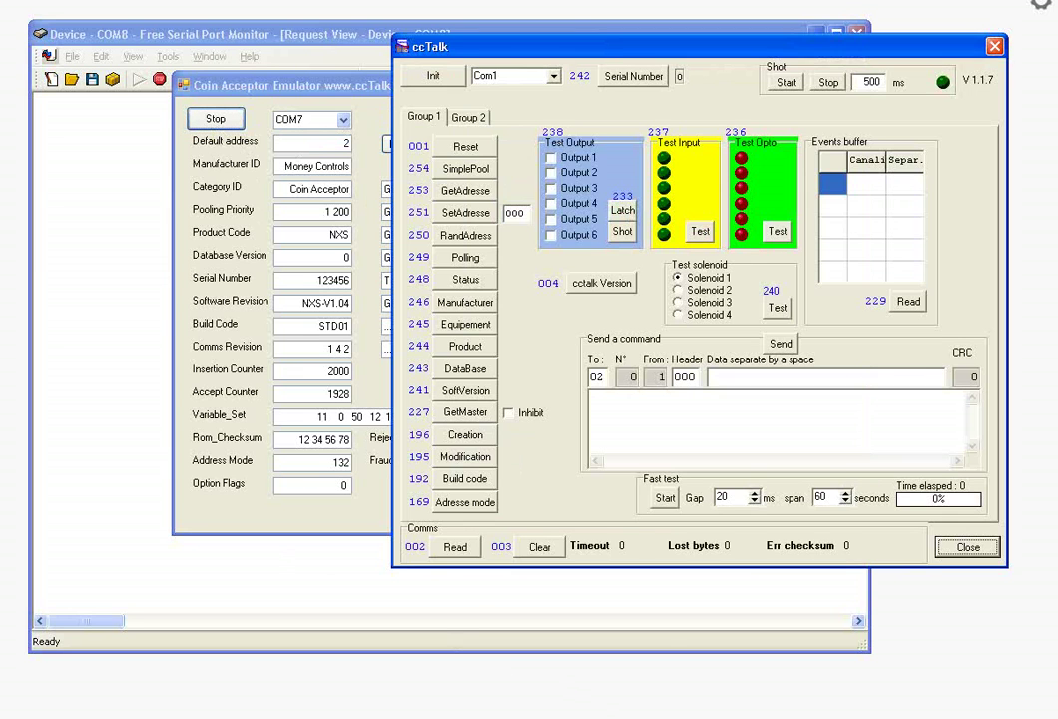
Switch to ccTalk, connect it on Com8, and bring Free Serial Port Monitor forward to view the captured exchange.
{"action": "left_click", "coordinate": [553, 76]}
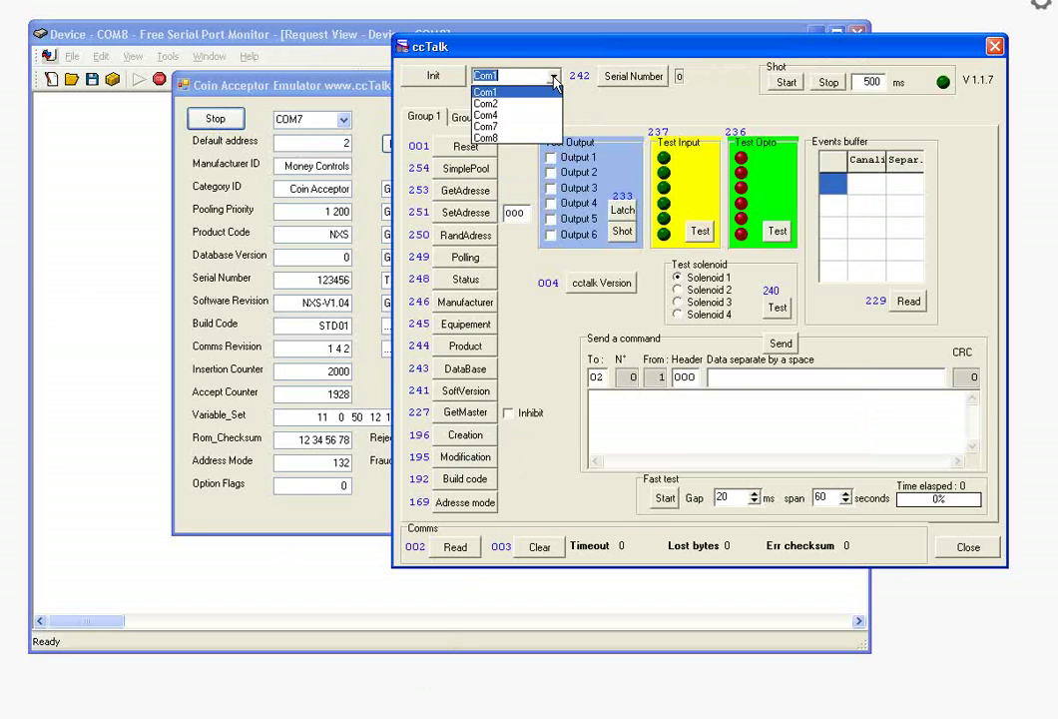
{"action": "left_click", "coordinate": [518, 139]}
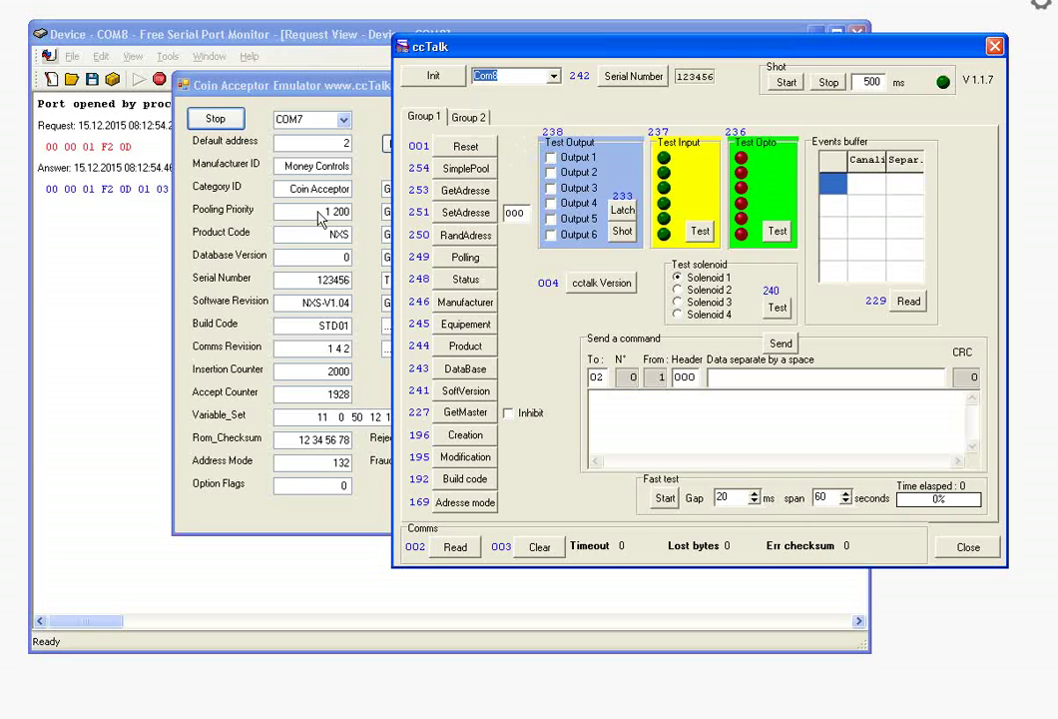
{"action": "left_click", "coordinate": [111, 280]}
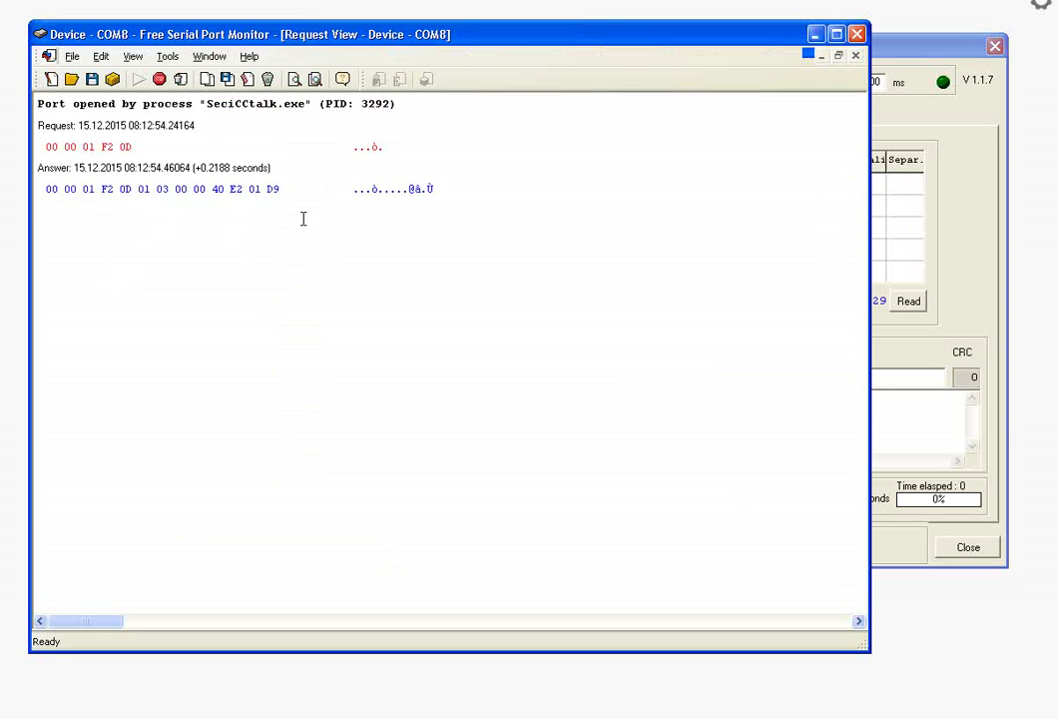
From ccTalk, send the SimplePool and Manufacturer requests, and view their exchanges in Free Serial Port Monitor.
{"action": "left_click", "coordinate": [919, 56]}
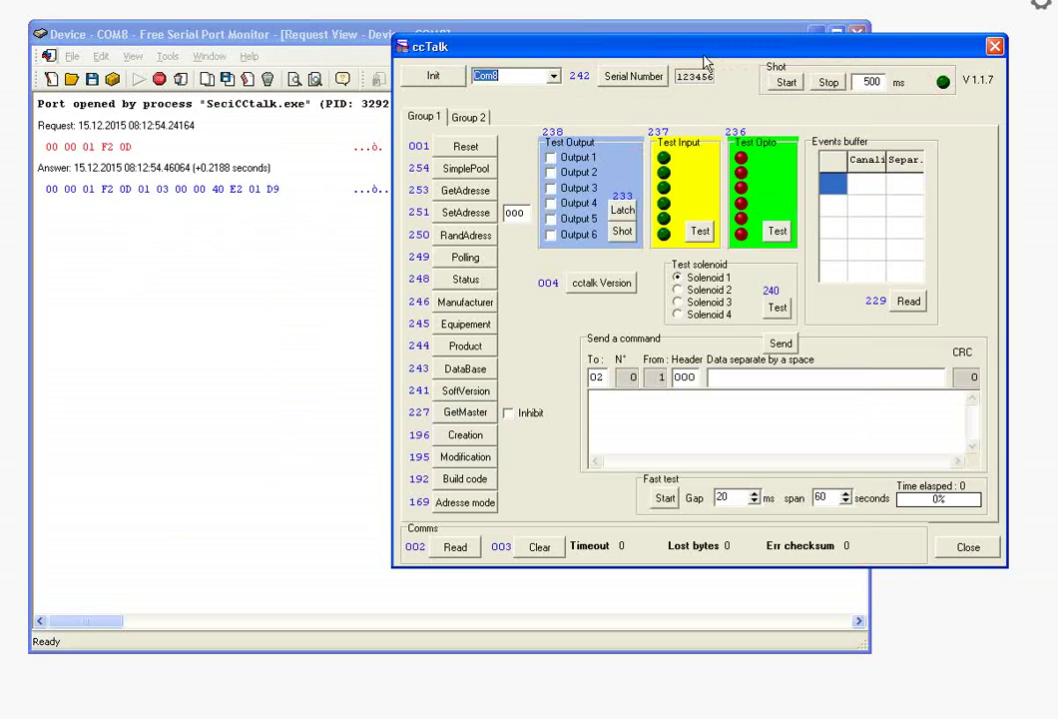
{"action": "left_click", "coordinate": [462, 170]}
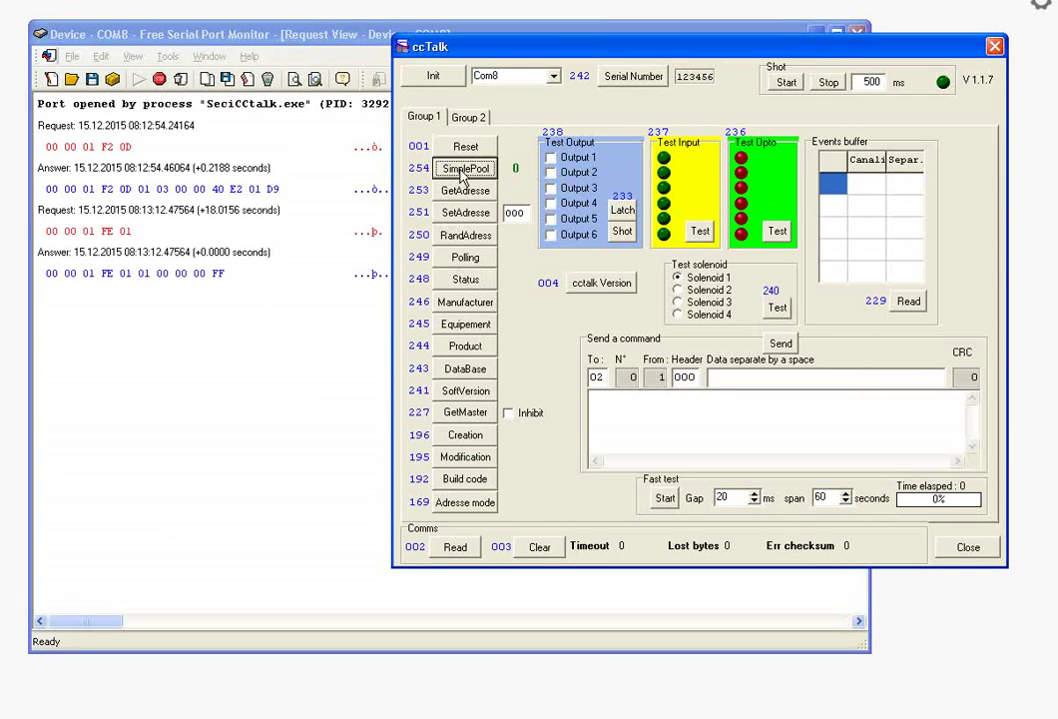
{"action": "left_click", "coordinate": [471, 302]}
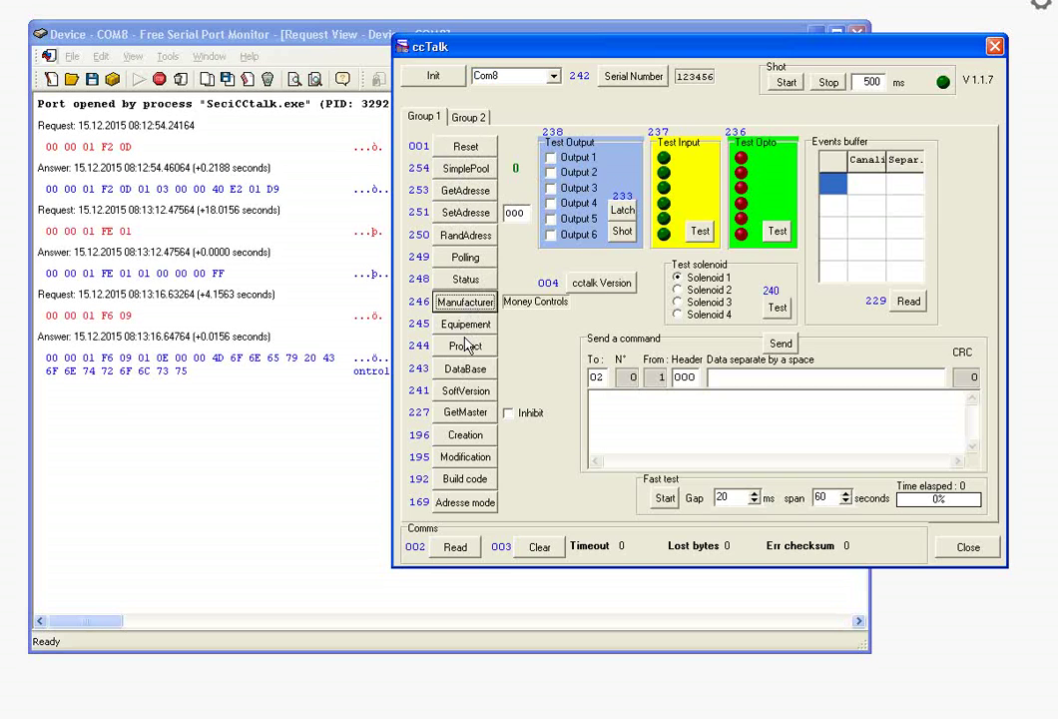
{"action": "left_click", "coordinate": [293, 275]}
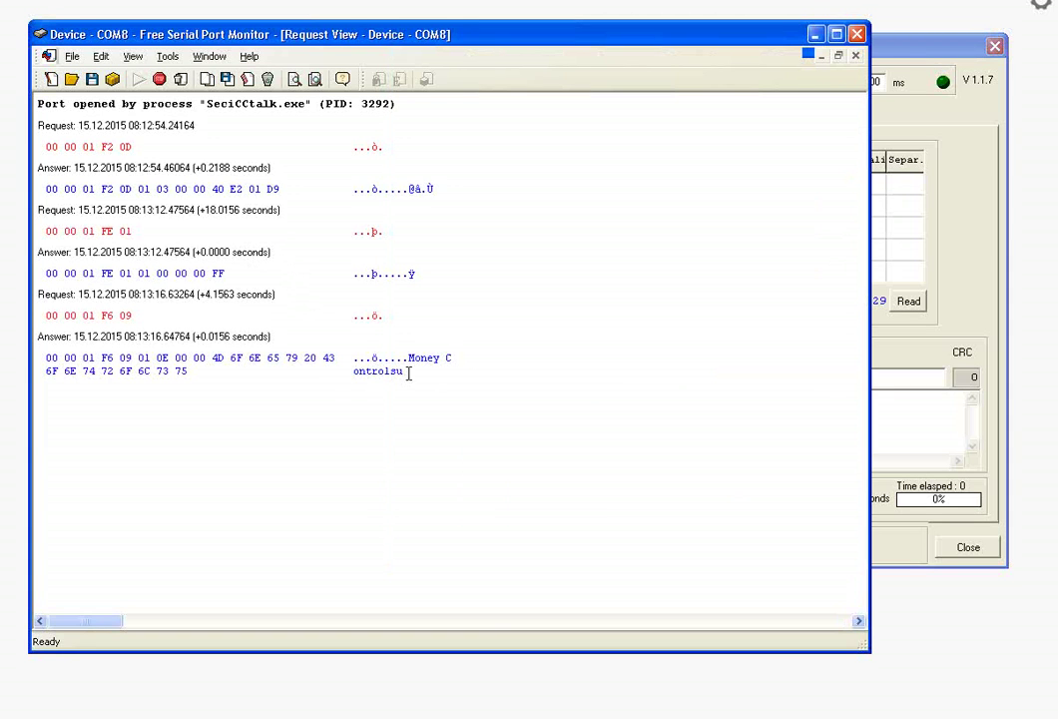
Return to ccTalk and request the coin acceptor's status, equipment category and product code.
{"action": "left_click", "coordinate": [896, 62]}
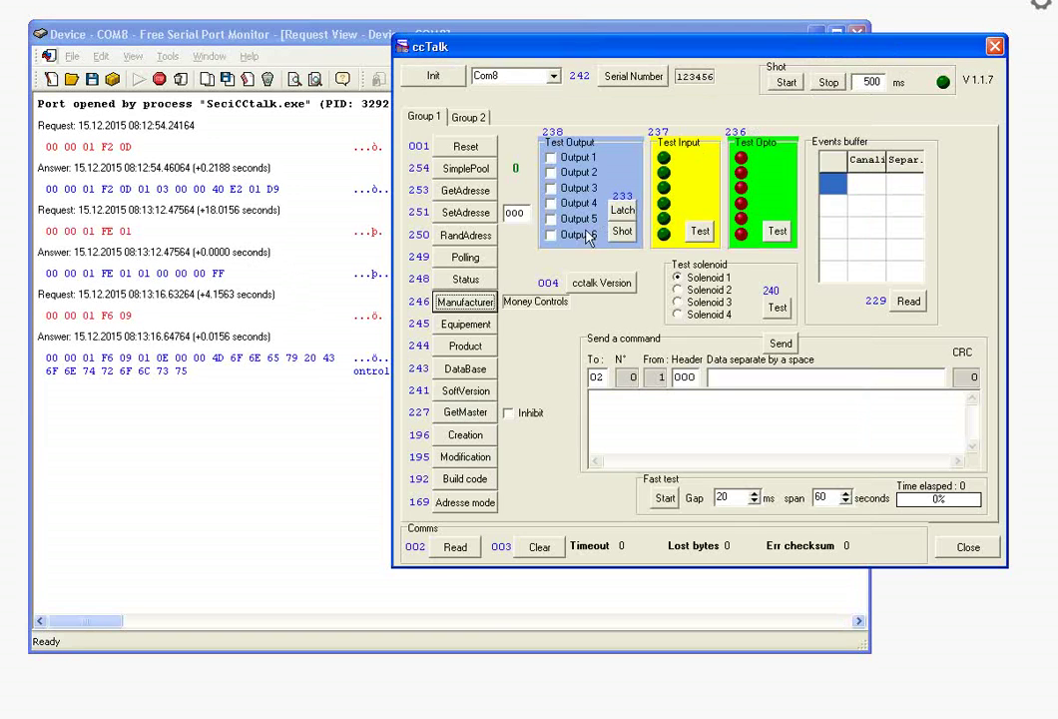
{"action": "left_click", "coordinate": [471, 282]}
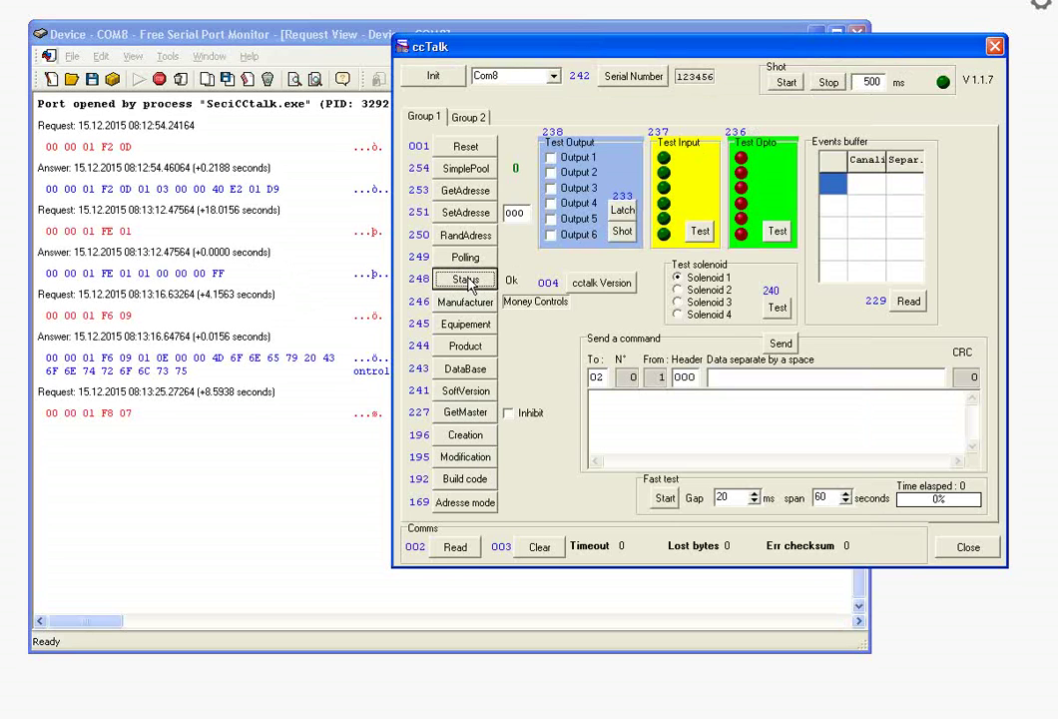
{"action": "left_click", "coordinate": [464, 325]}
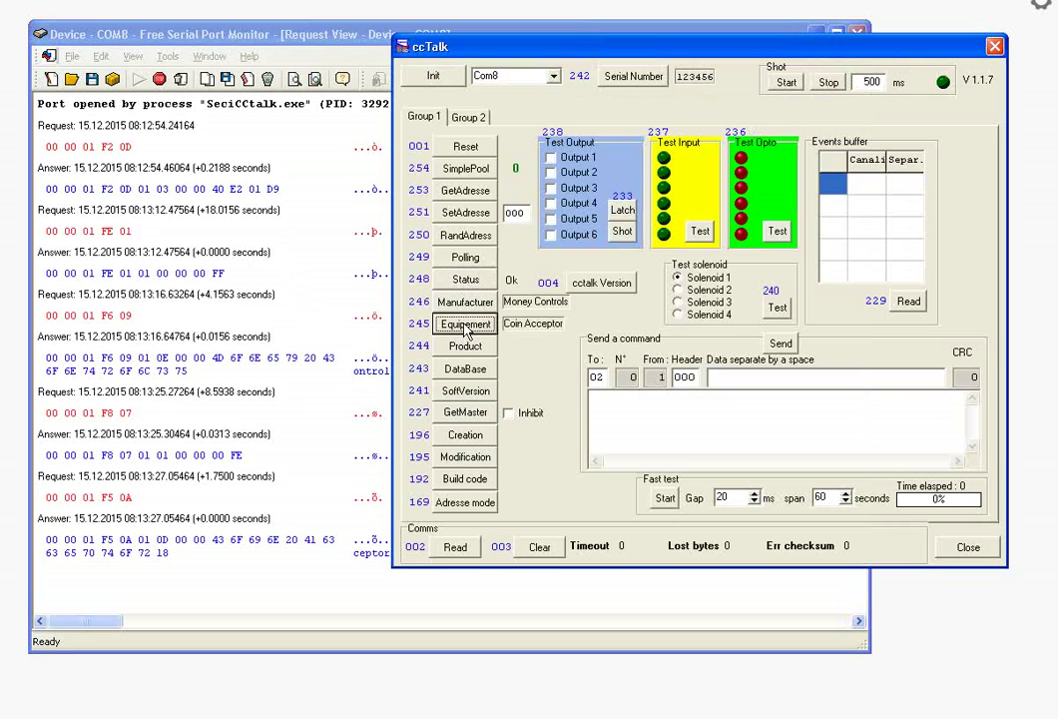
{"action": "left_click", "coordinate": [464, 350]}
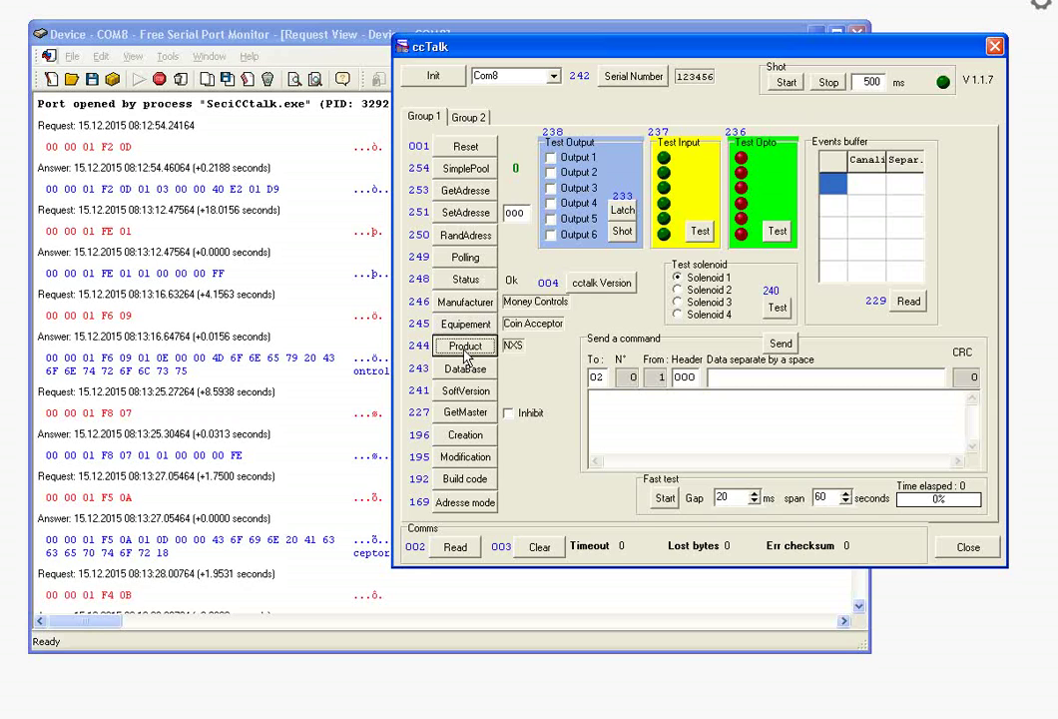
In Free Serial Port Monitor, examine the bytes of the product code request and its answer, highlighting each in turn.
{"action": "left_click", "coordinate": [250, 437]}
{"action": "scroll", "coordinate": [249, 437], "scroll_direction": "down", "scroll_amount": 1}
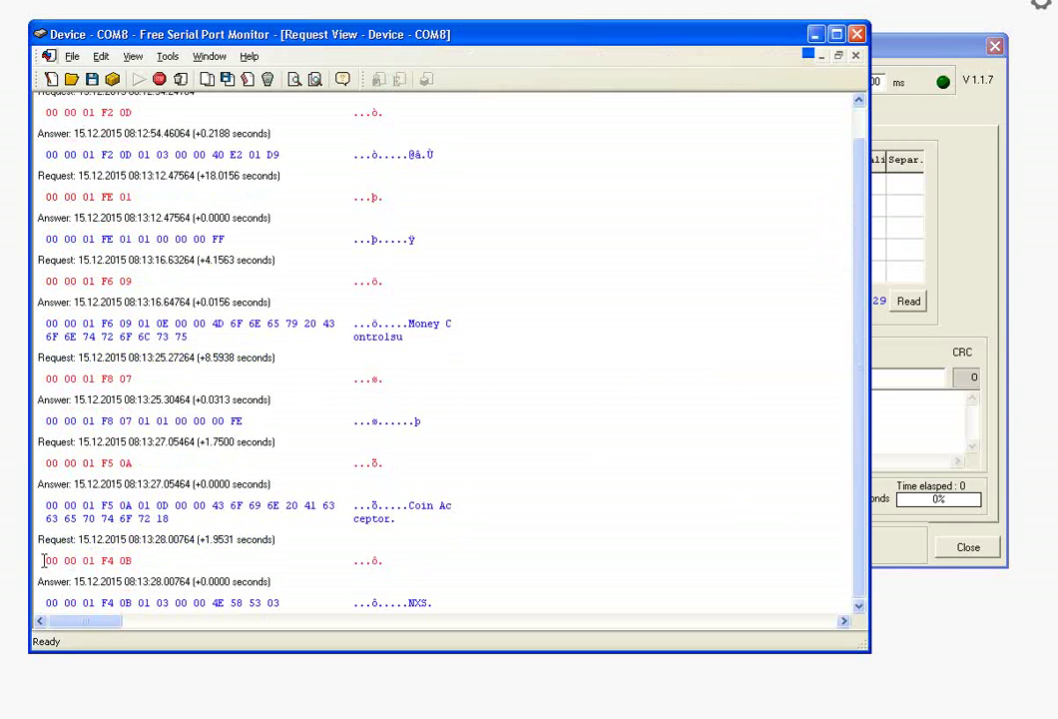
{"action": "left_click_drag", "start_coordinate": [43, 561], "coordinate": [137, 560]}
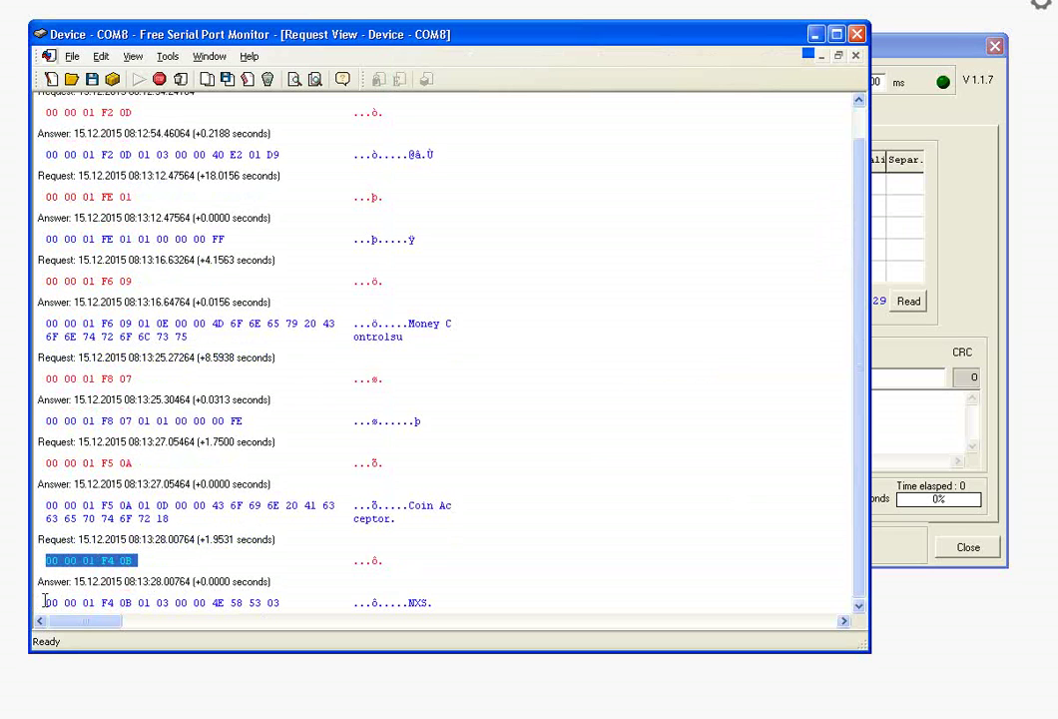
{"action": "left_click_drag", "start_coordinate": [43, 601], "coordinate": [287, 601]}
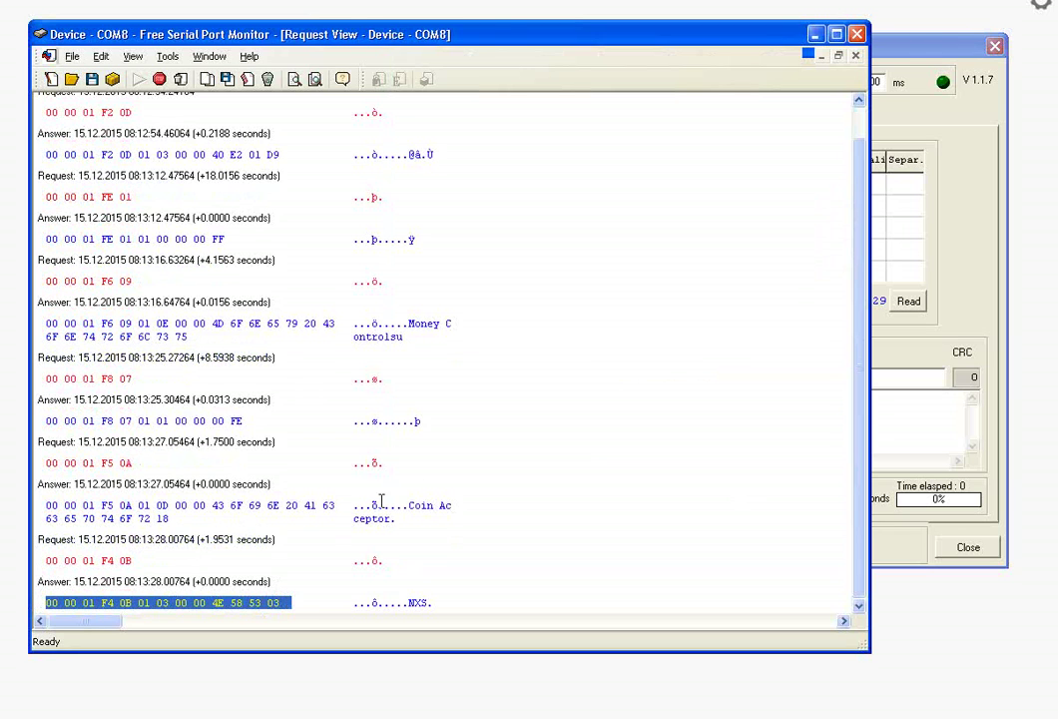
From ccTalk, request the device address and check the resulting exchange in Free Serial Port Monitor.
{"action": "left_click", "coordinate": [924, 47]}
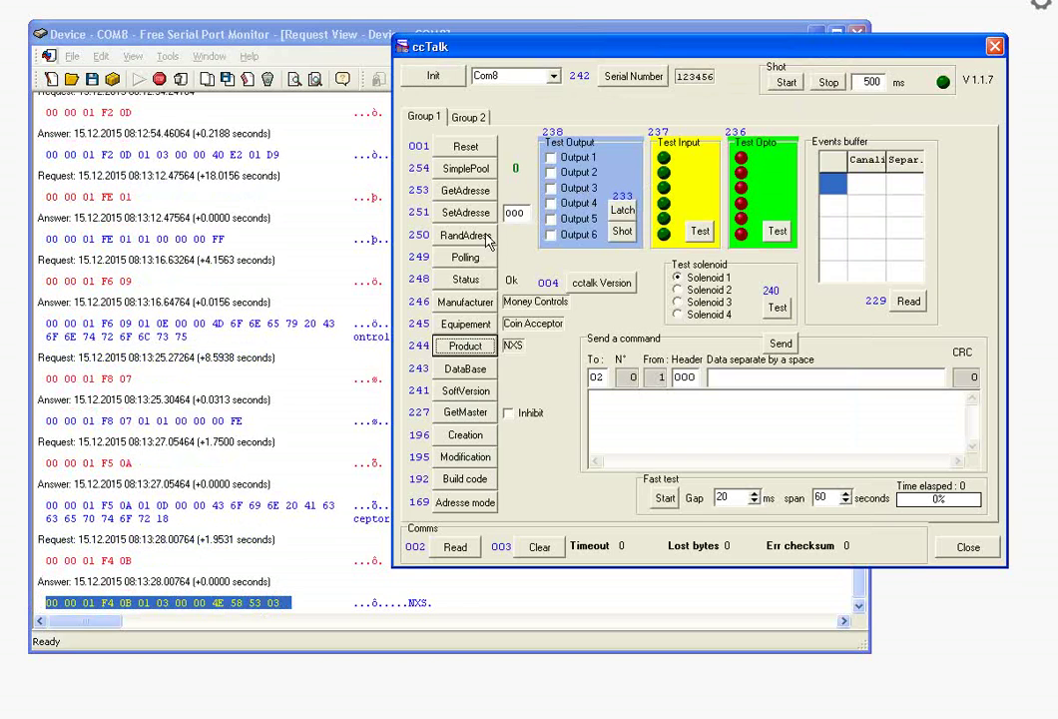
{"action": "left_click", "coordinate": [463, 190]}
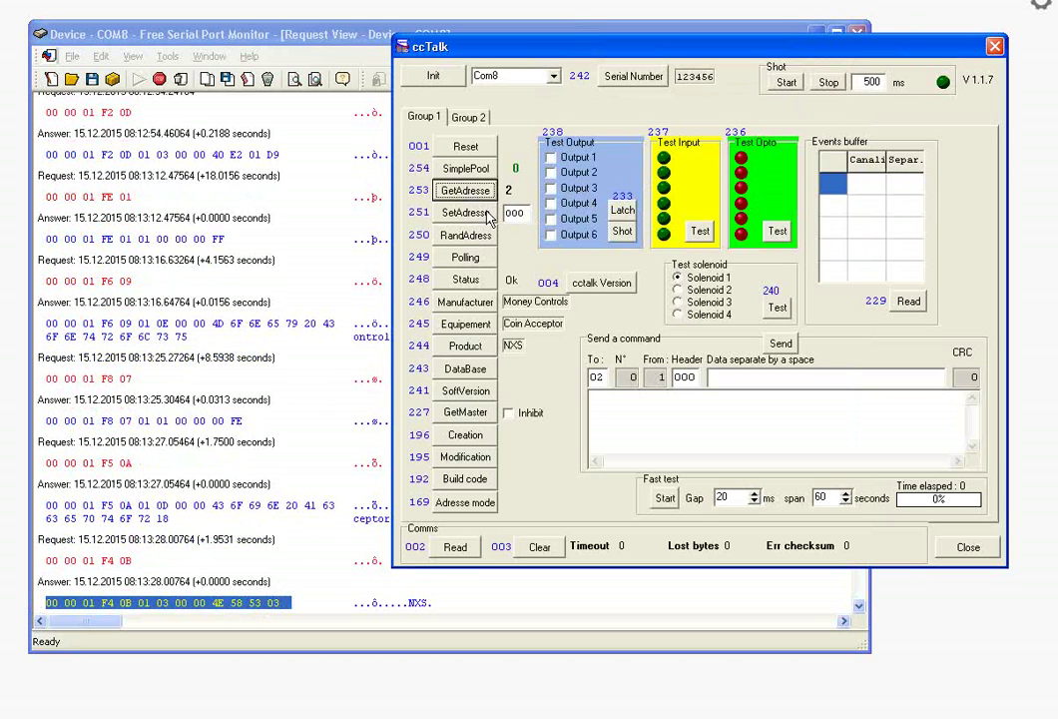
{"action": "left_click", "coordinate": [322, 539]}
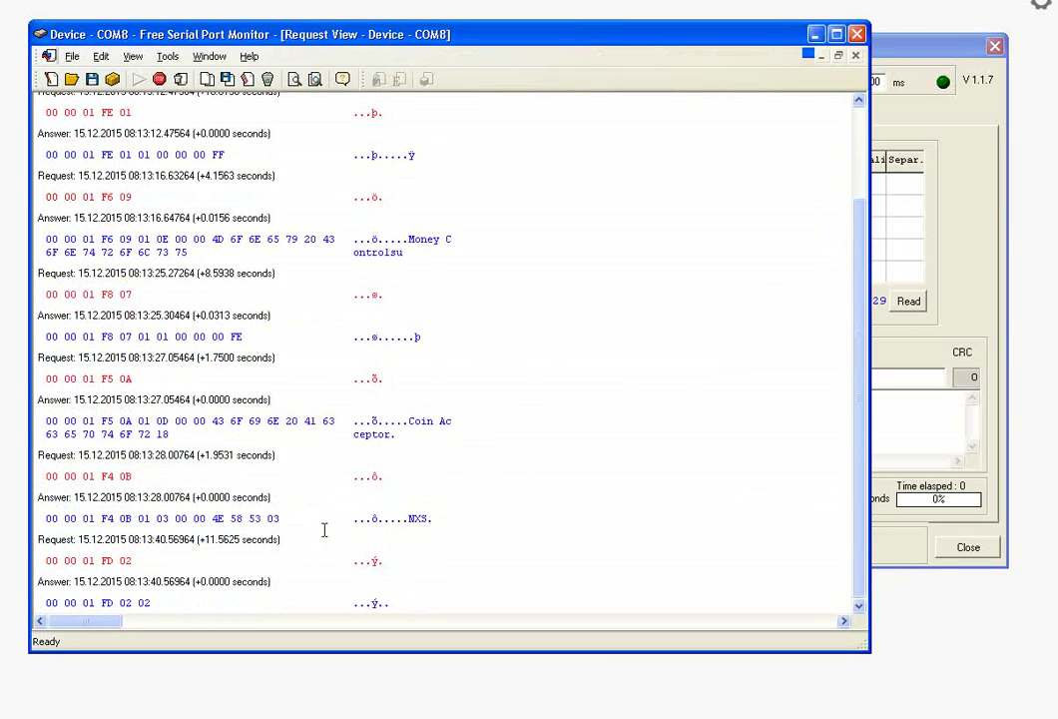
Return to ccTalk and request the polling priority, database version, software version, master inhibit status, creation date and modification date.
{"action": "left_click", "coordinate": [909, 47]}
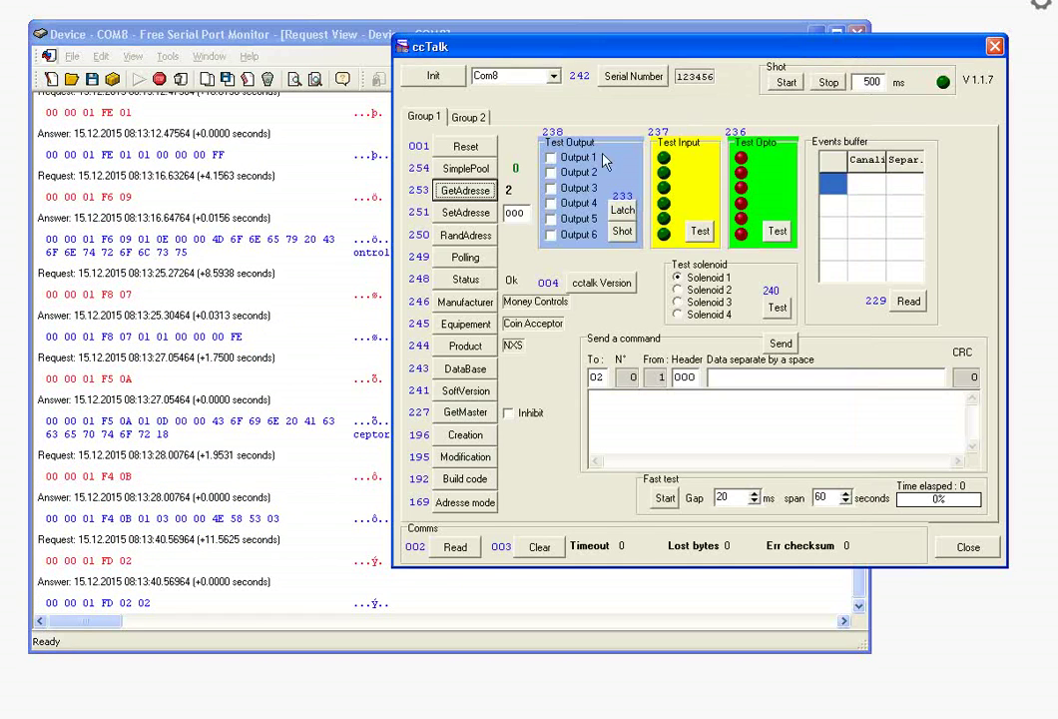
{"action": "left_click", "coordinate": [478, 258]}
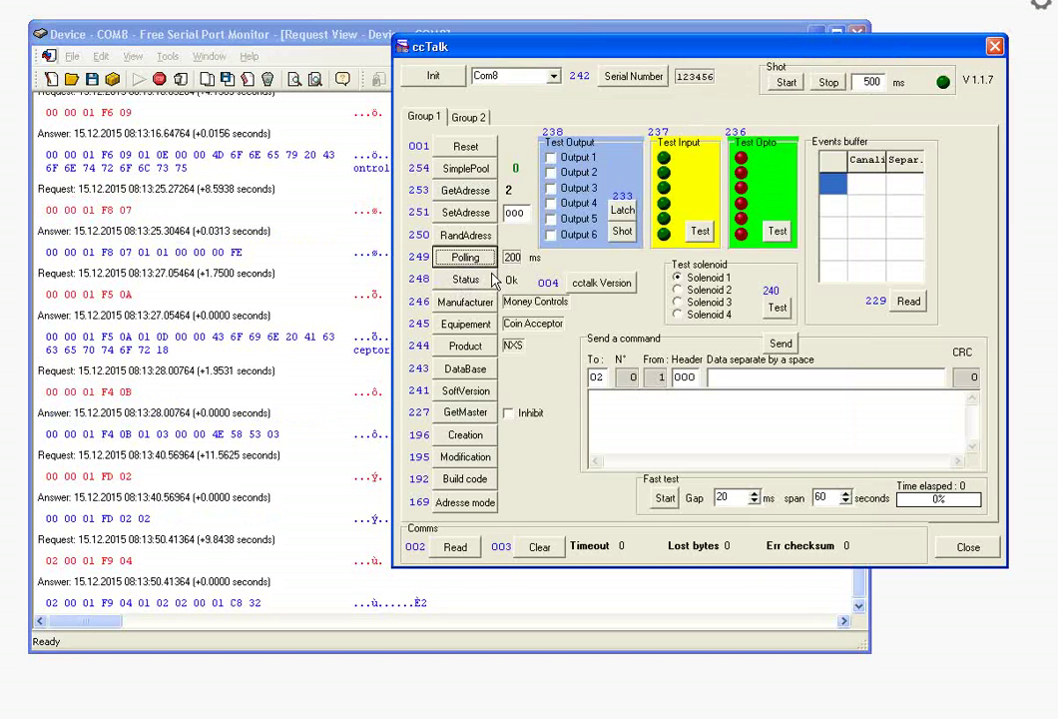
{"action": "left_click", "coordinate": [465, 373]}
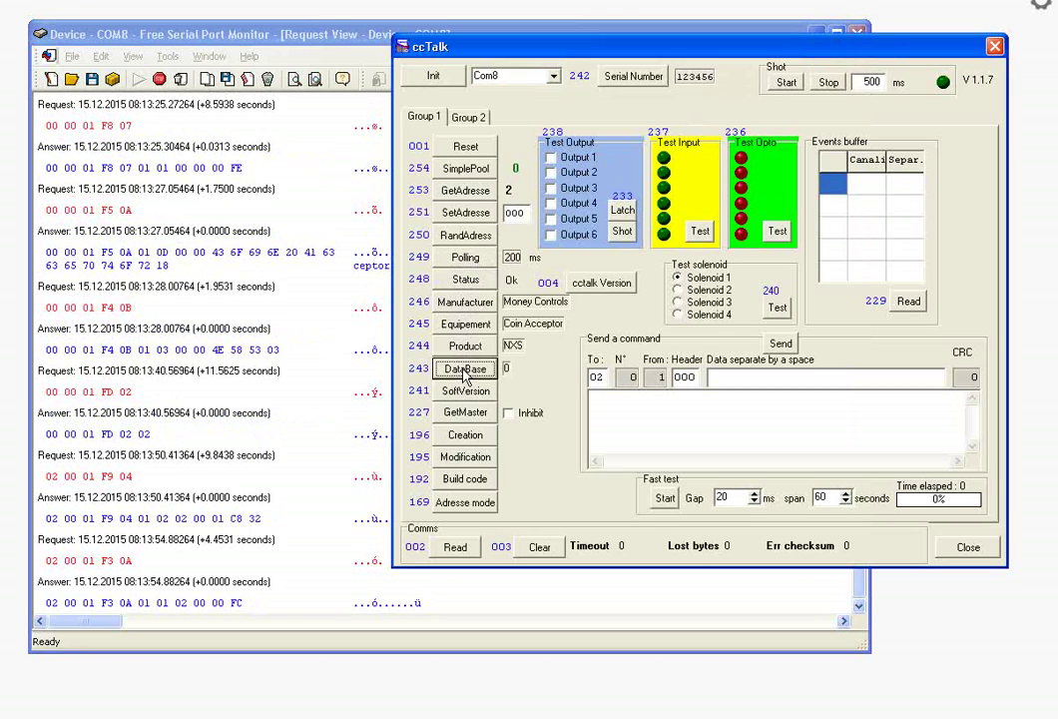
{"action": "left_click", "coordinate": [465, 392]}
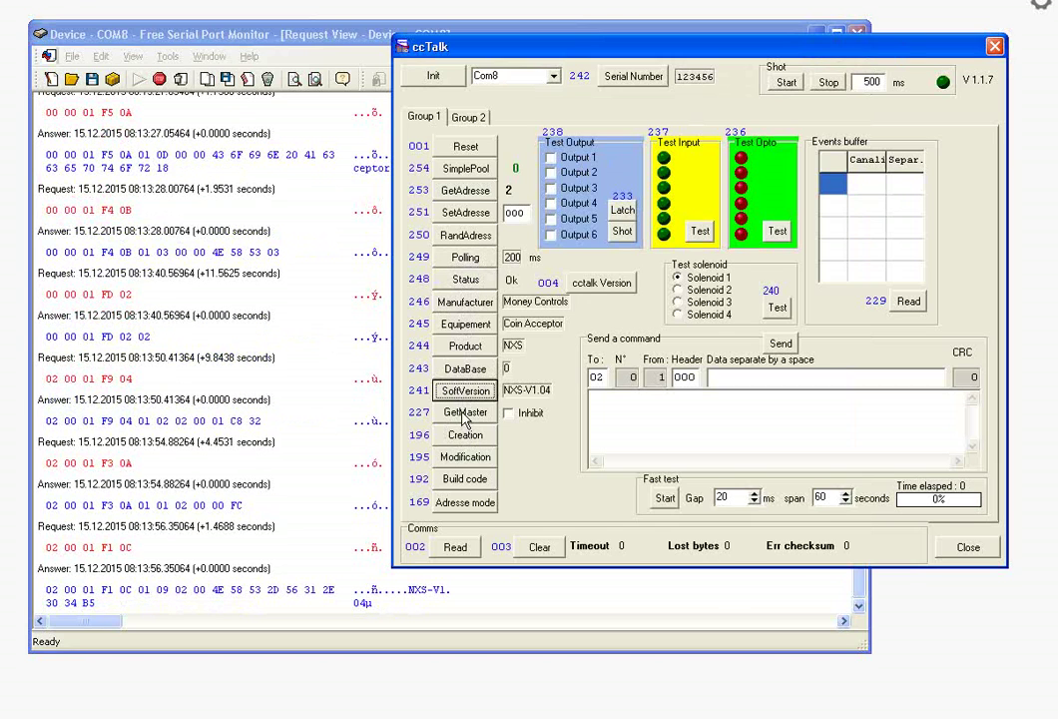
{"action": "left_click", "coordinate": [464, 416]}
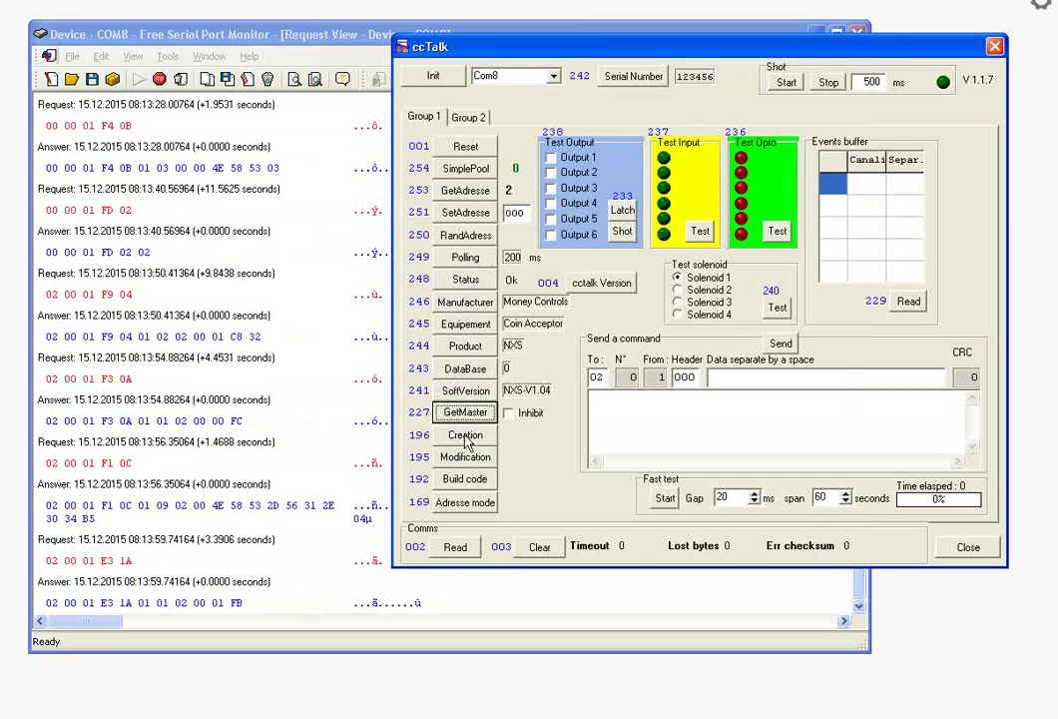
{"action": "left_click", "coordinate": [464, 436]}
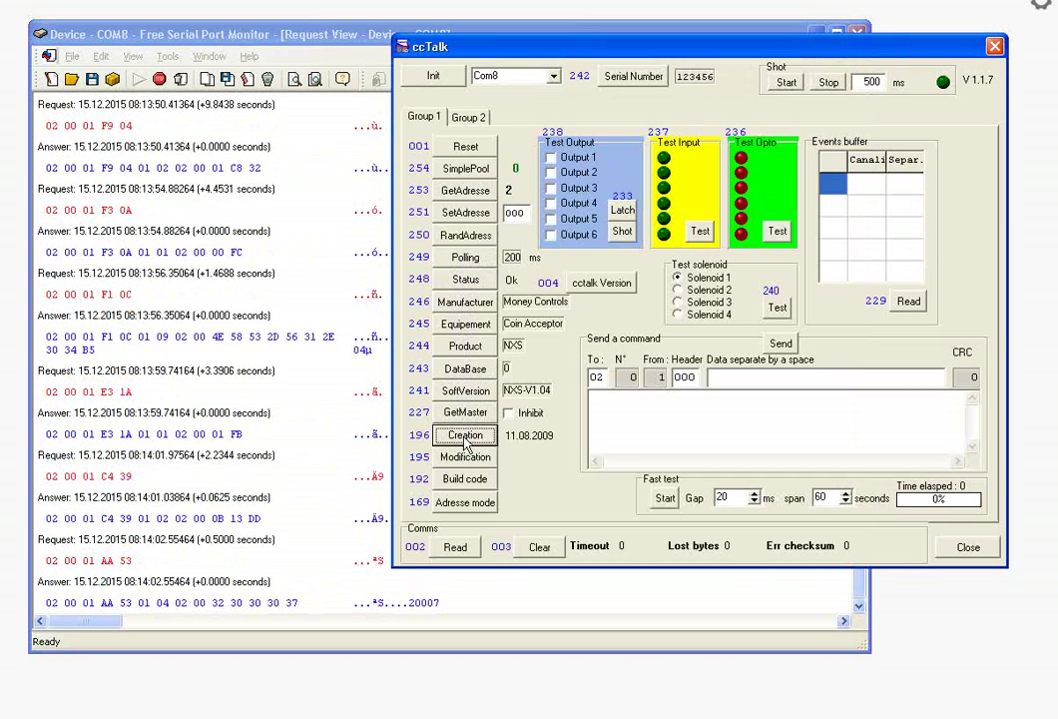
{"action": "left_click", "coordinate": [466, 458]}
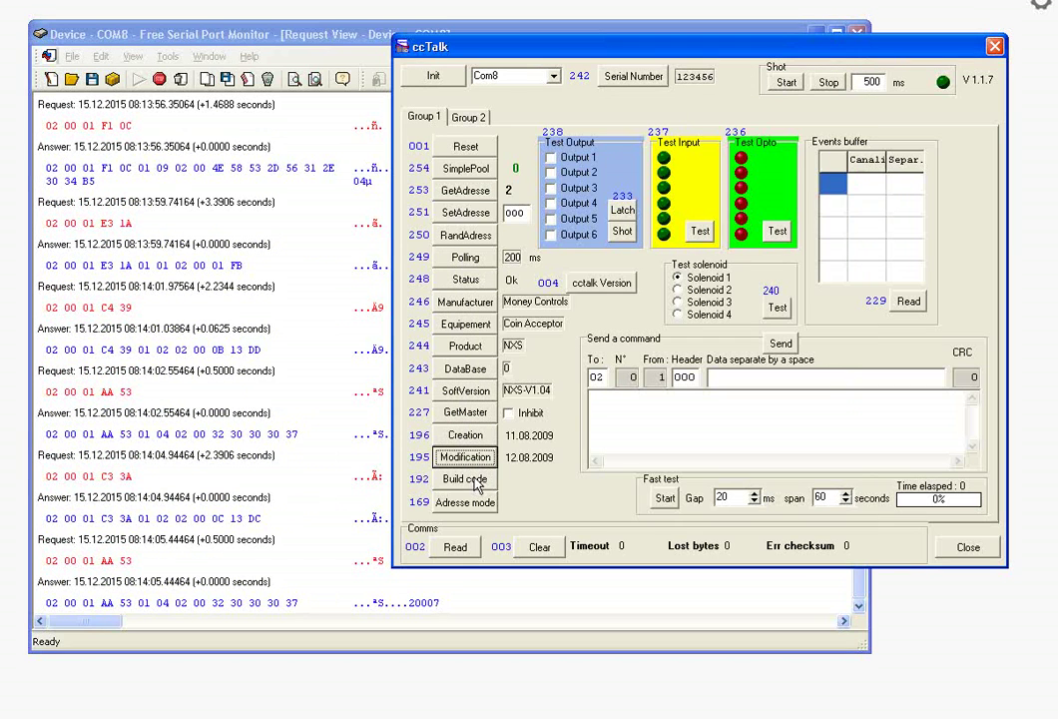
Request the coin acceptor's build code and address mode, and start the repeated event polling at 500 ms.
{"action": "left_click", "coordinate": [473, 483]}
{"action": "left_click", "coordinate": [465, 506]}
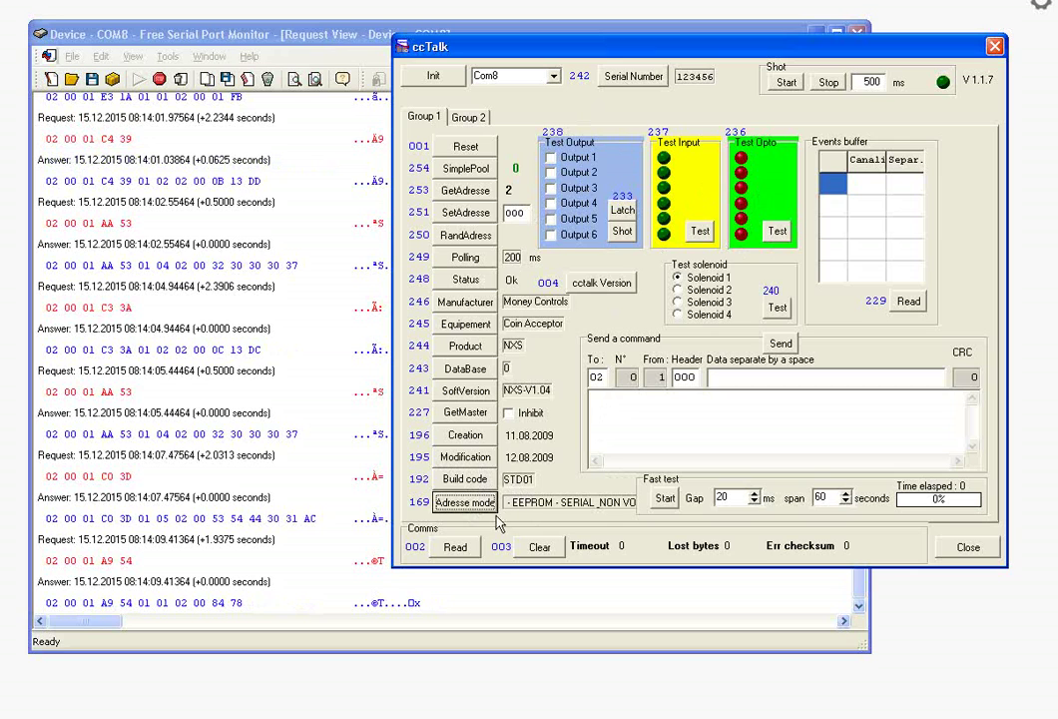
{"action": "left_click", "coordinate": [785, 84]}
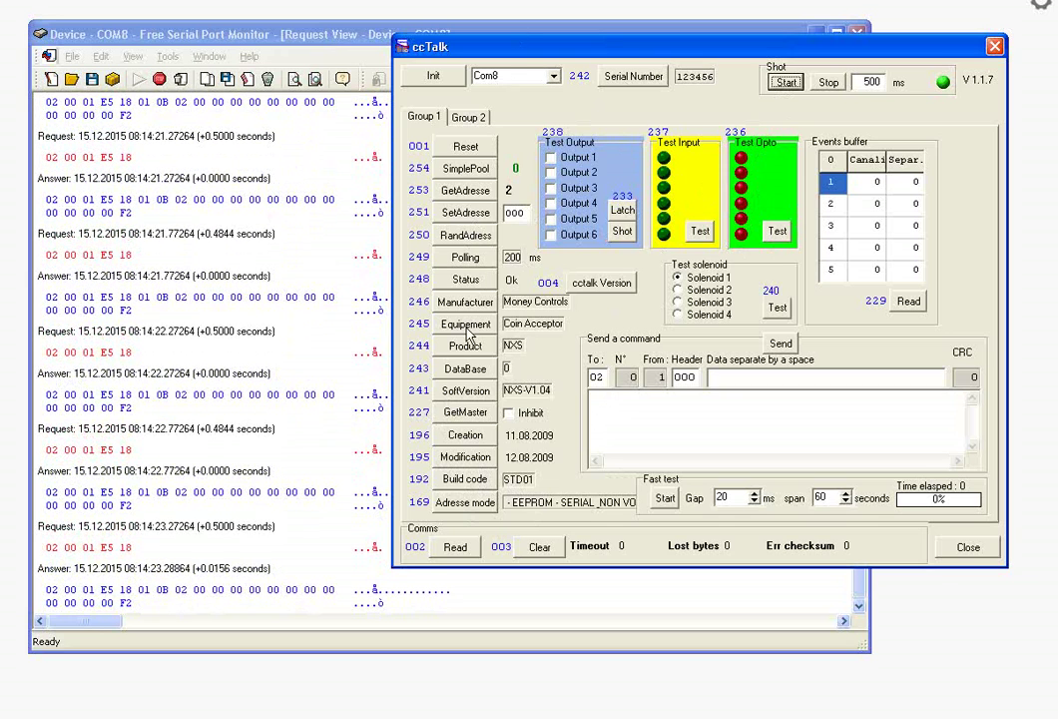
Switch to the Coin Acceptor Emulator and insert the event 1 1.
{"action": "key", "text": "alt+Tab"}
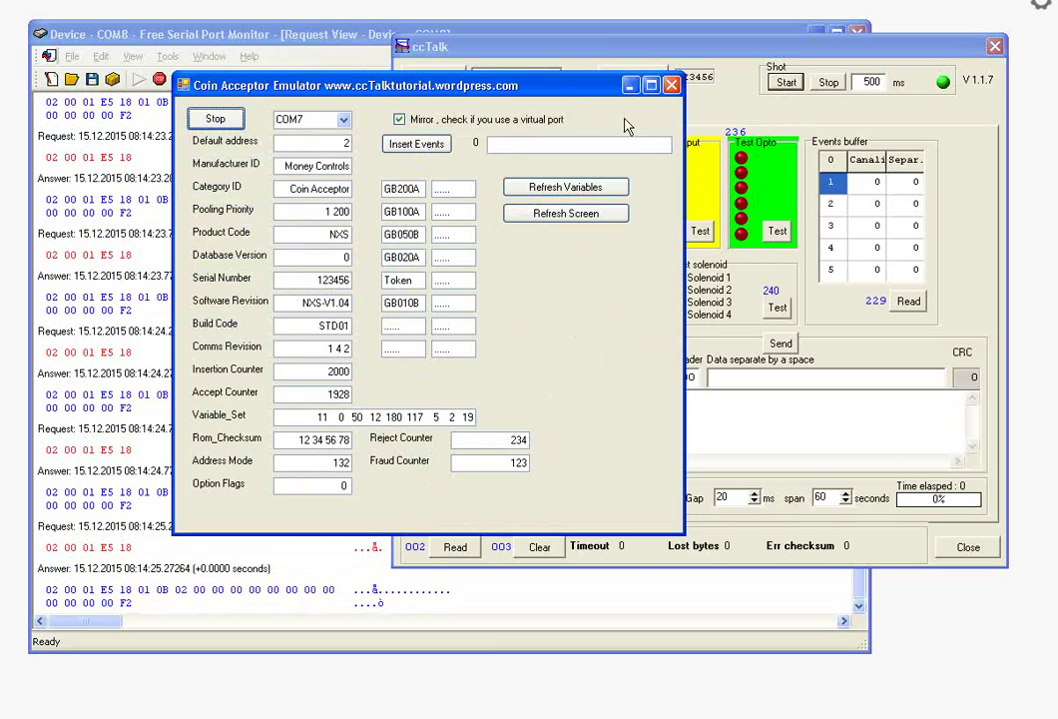
{"action": "type", "text": "1"}
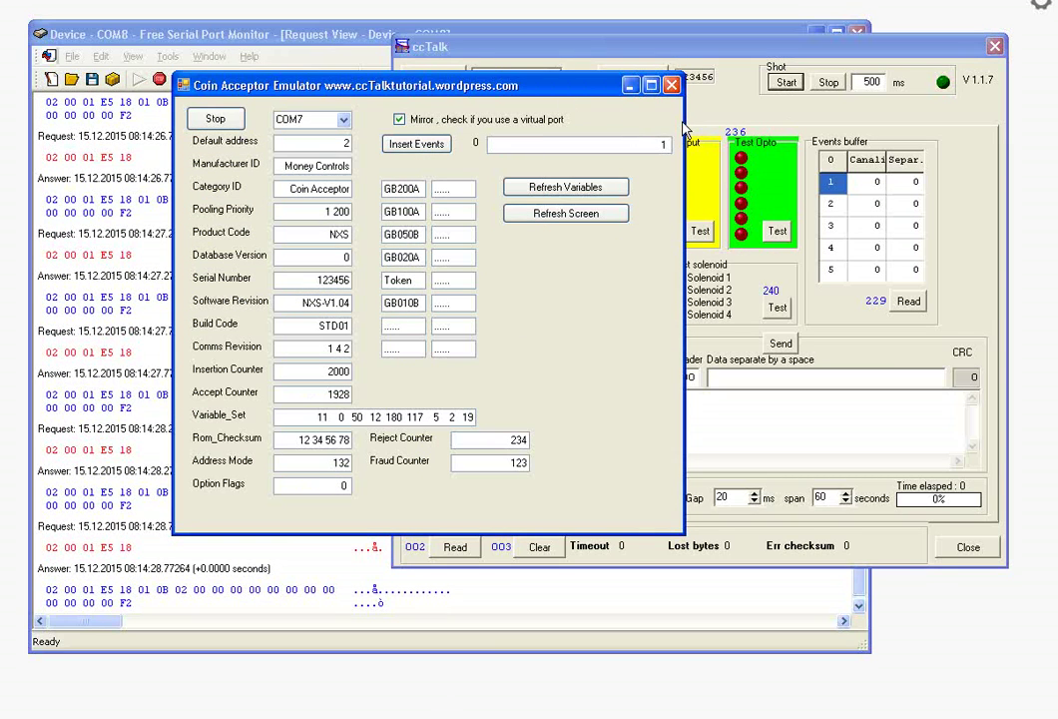
{"action": "type", "text": " 1"}
{"action": "left_click", "coordinate": [418, 145]}
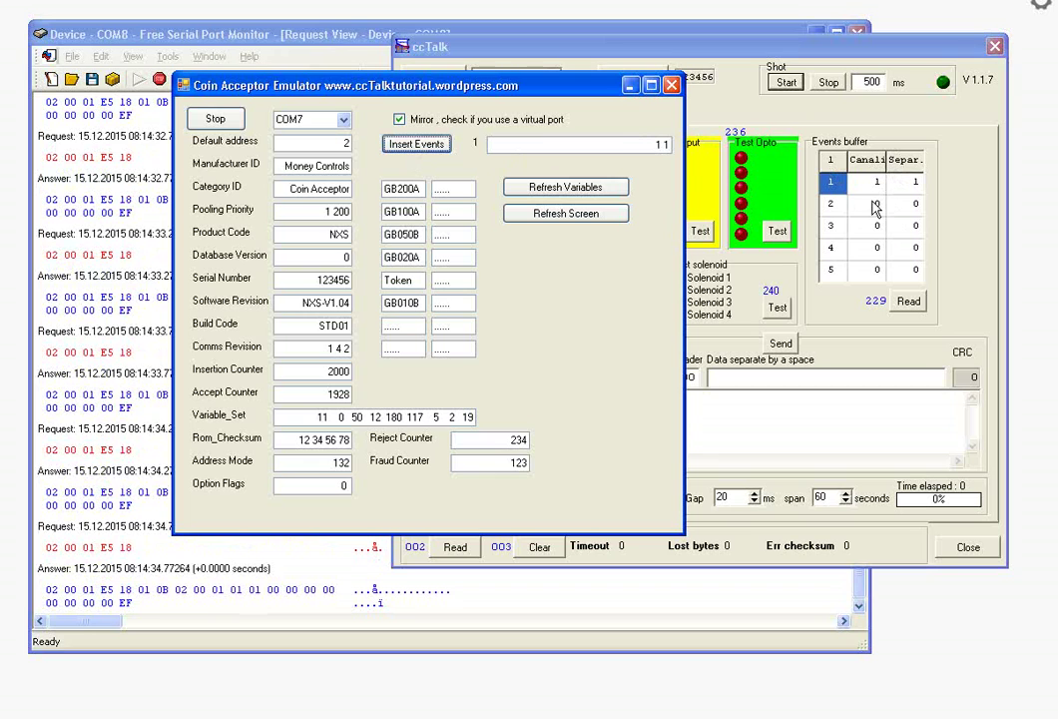
Change the first value of the emulator's event entry to make it 2 1, and insert that event.
{"action": "left_click_drag", "start_coordinate": [627, 149], "coordinate": [694, 147]}
{"action": "type", "text": "2"}
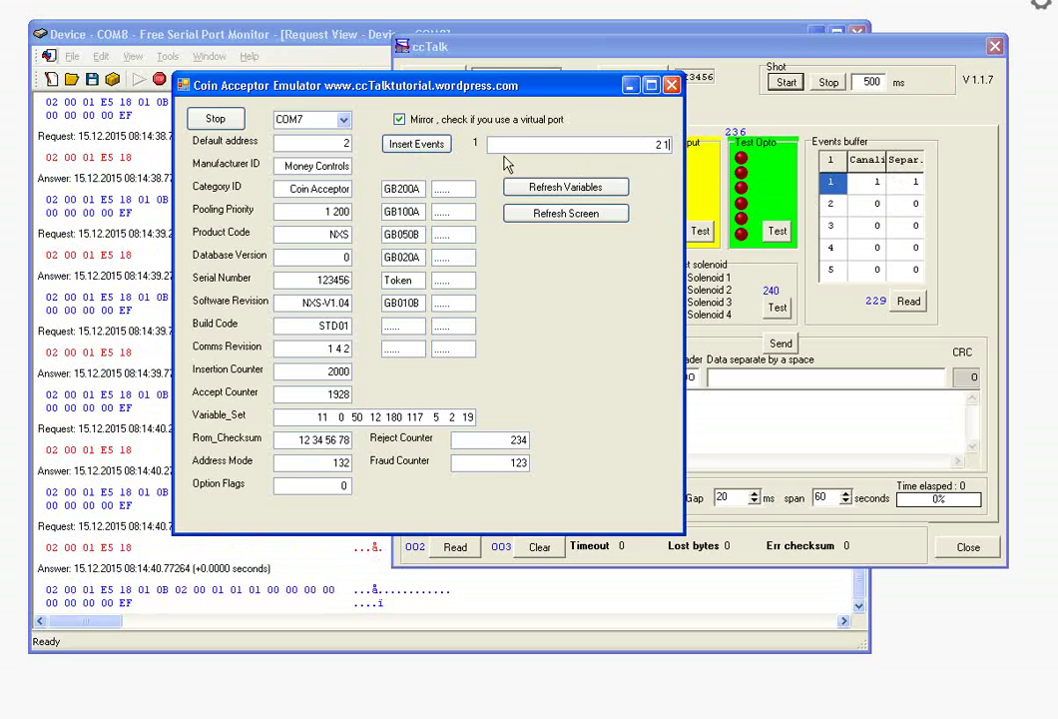
{"action": "left_click", "coordinate": [416, 143]}
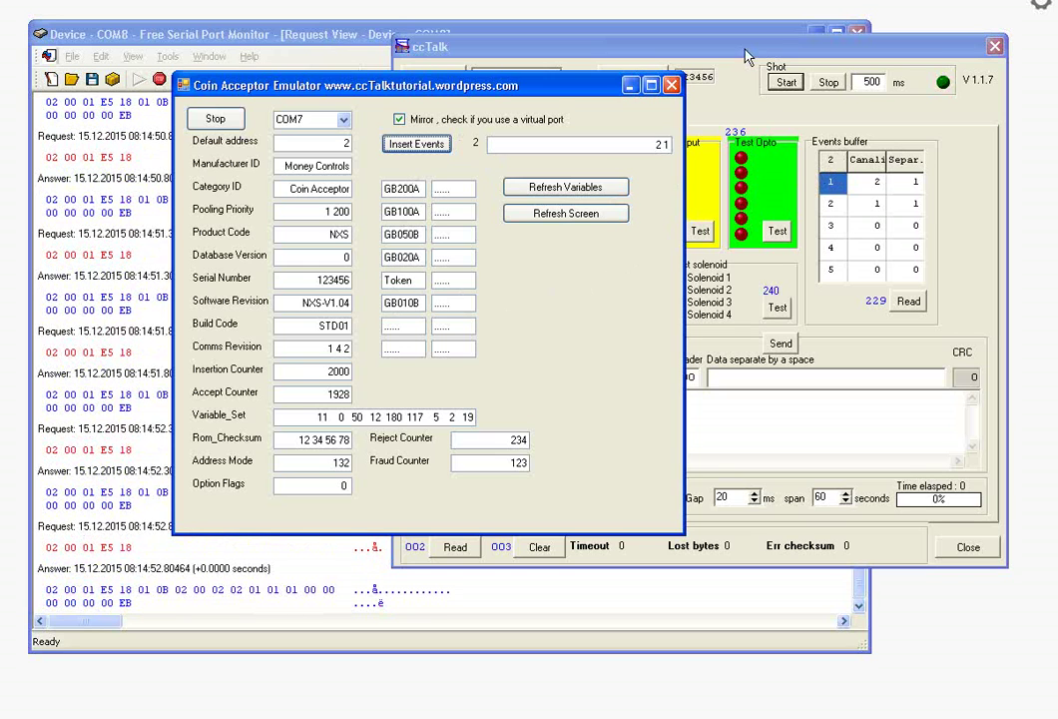
Return to ccTalk and read the sorter paths and coin IDs of all channels.
{"action": "left_click", "coordinate": [617, 40]}
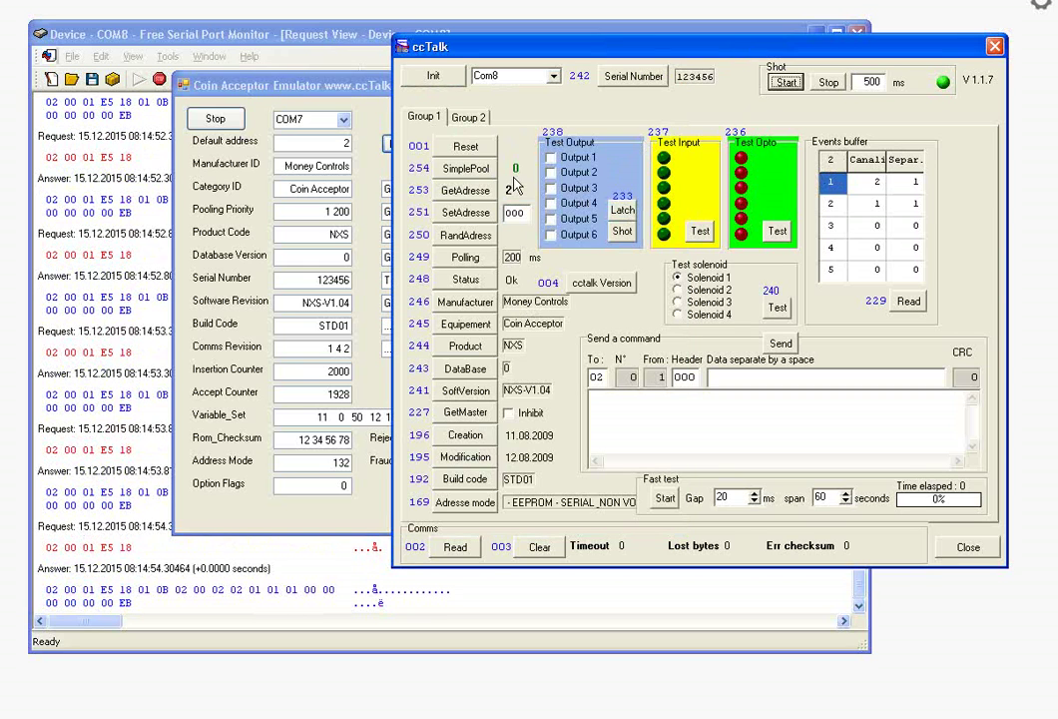
{"action": "left_click", "coordinate": [469, 117]}
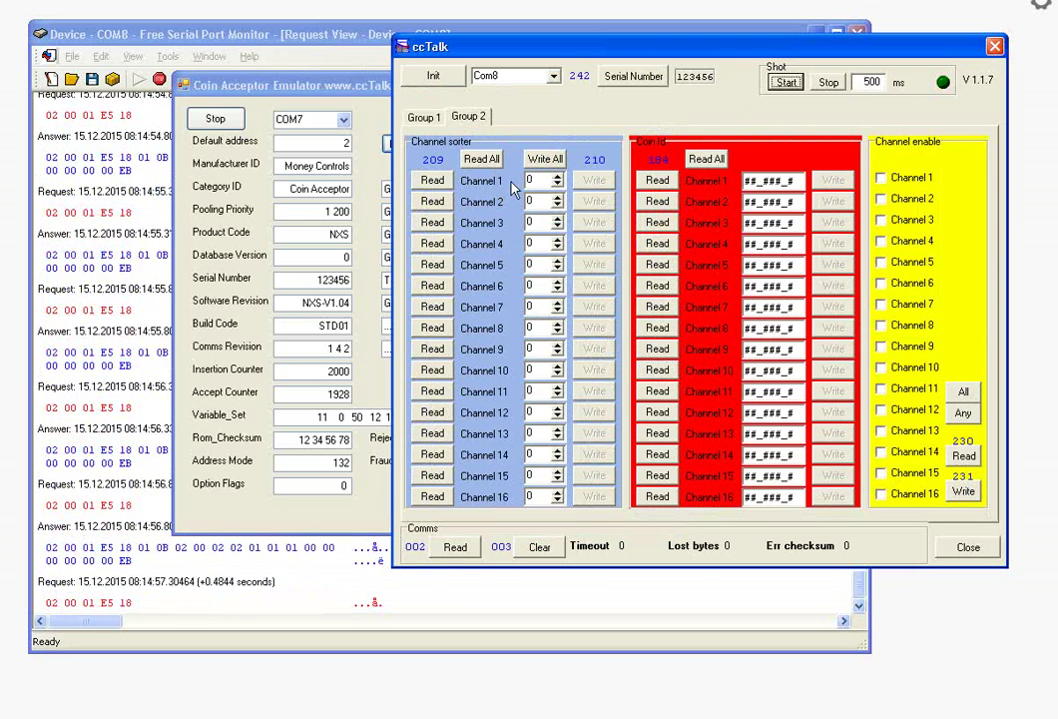
{"action": "left_click", "coordinate": [485, 161]}
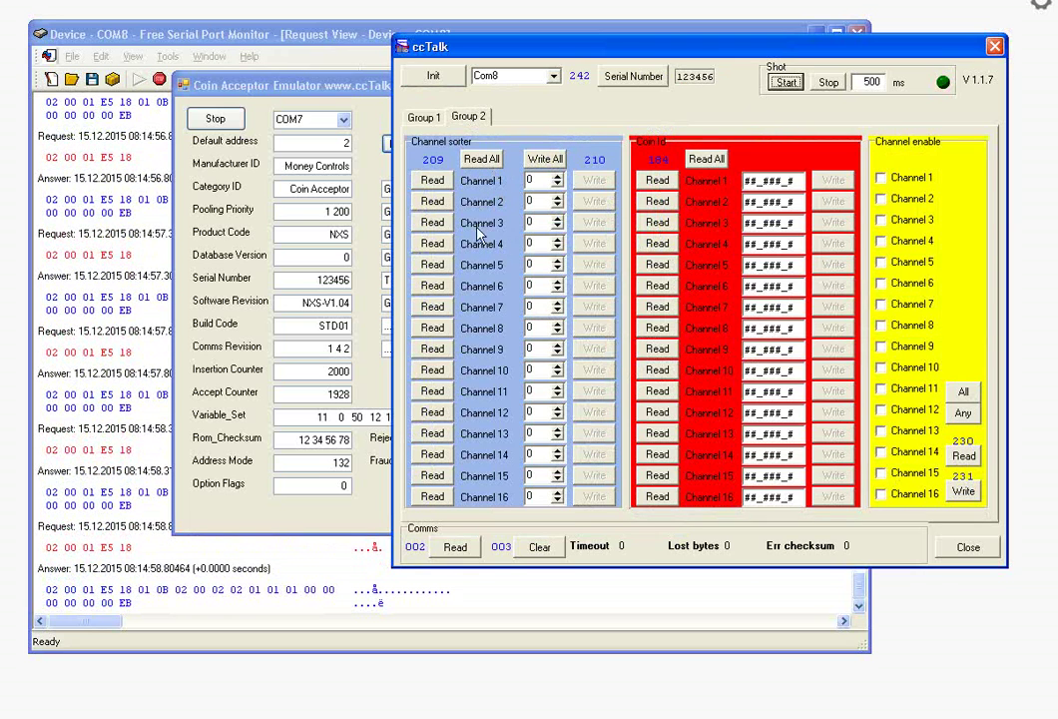
{"action": "left_click", "coordinate": [705, 162]}
{"action": "left_click", "coordinate": [705, 162]}
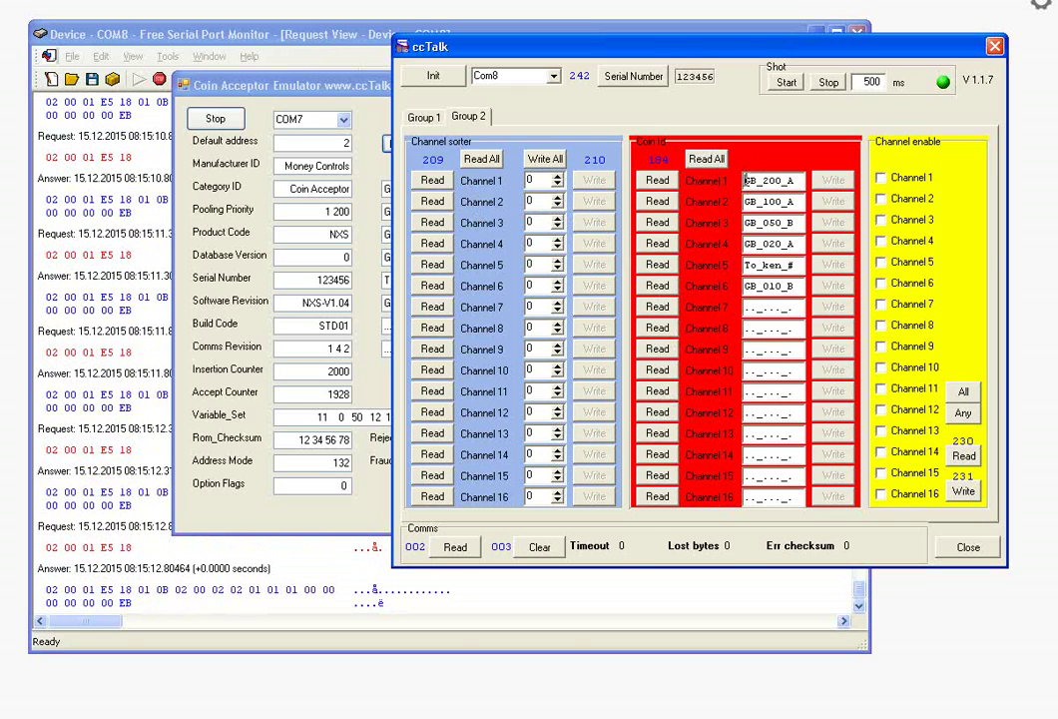
Write EU_100_A as the coin ID of channel 1, and refresh the Coin Acceptor Emulator's screen to check it.
{"action": "double_click", "coordinate": [747, 180]}
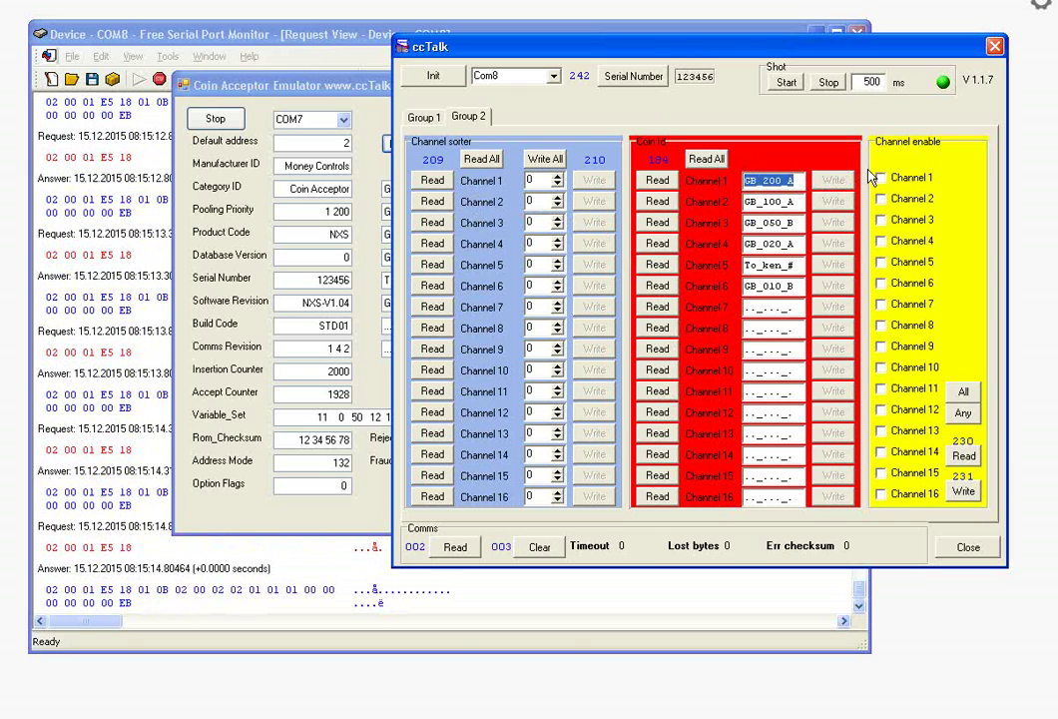
{"action": "type", "text": "EU_"}
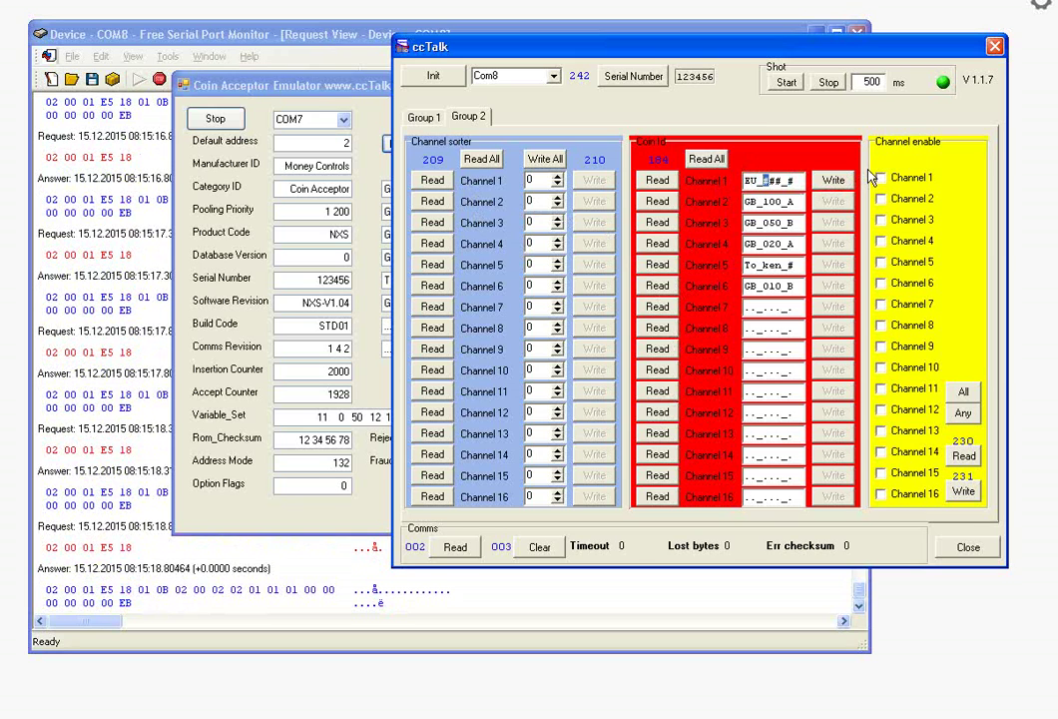
{"action": "type", "text": "100_A"}
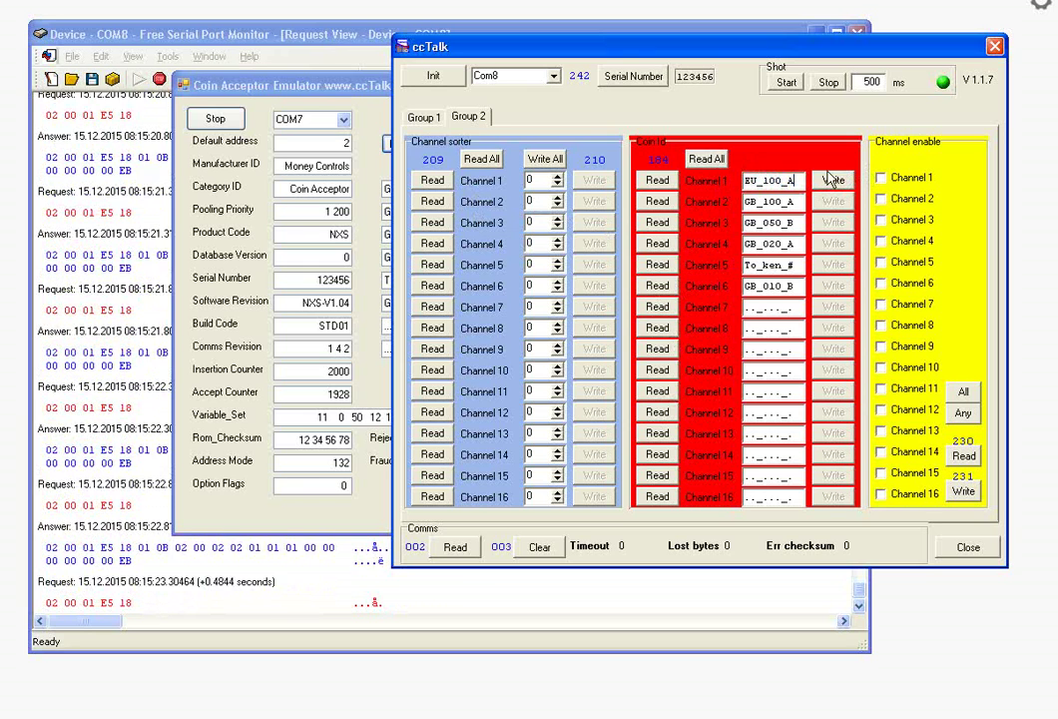
{"action": "left_click", "coordinate": [839, 182]}
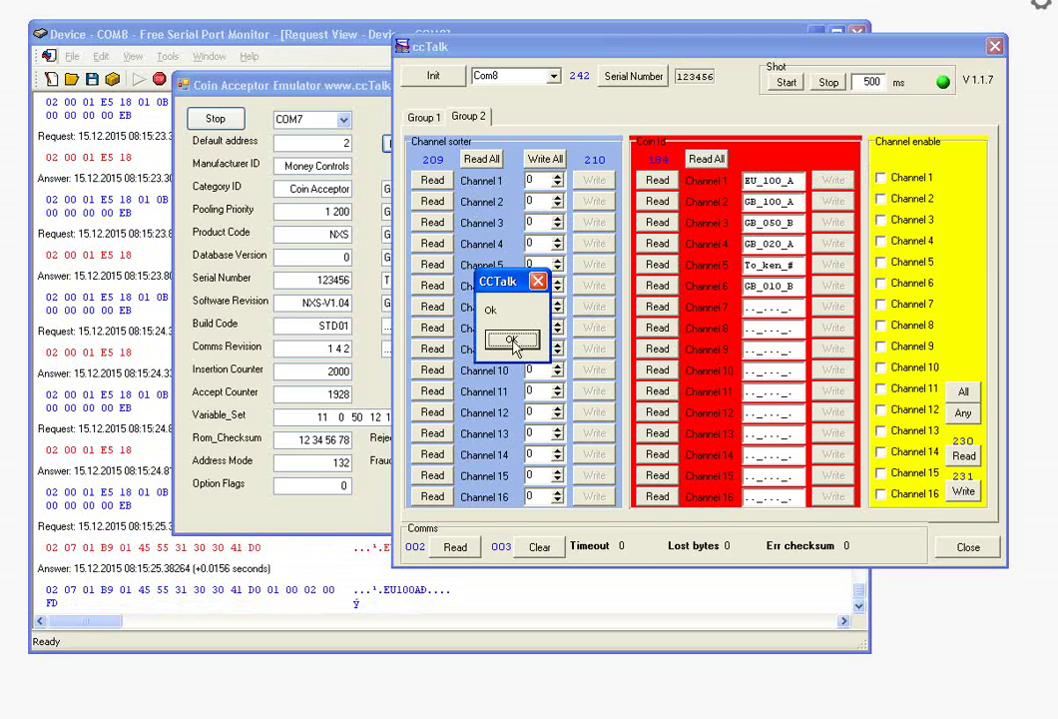
{"action": "left_click", "coordinate": [512, 342]}
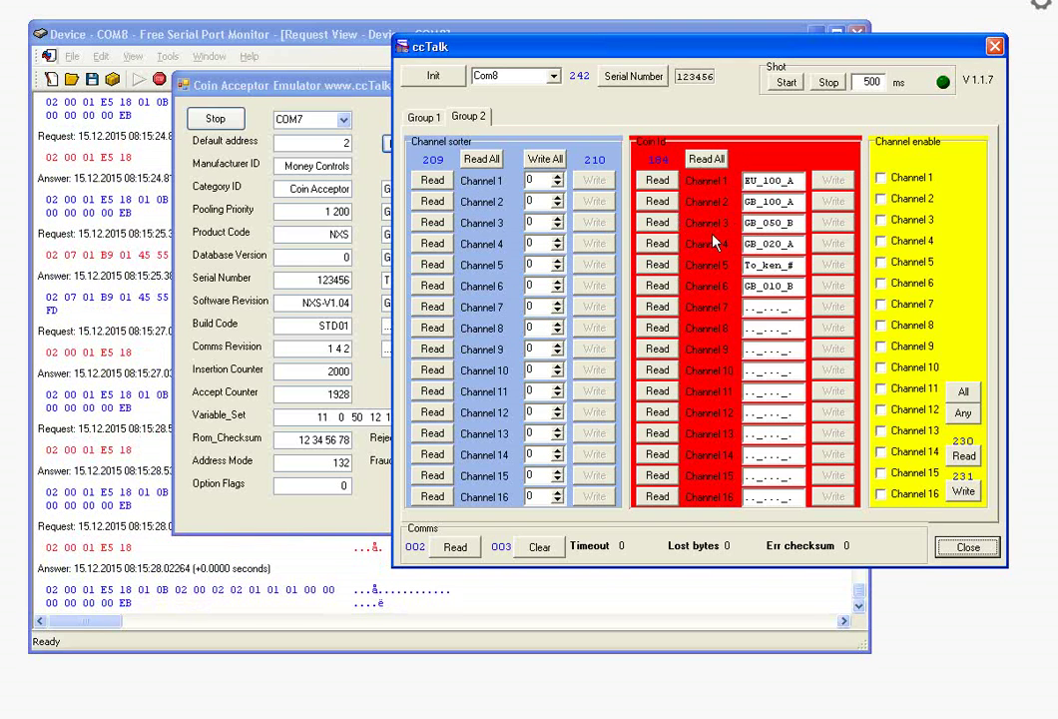
{"action": "left_click", "coordinate": [311, 316]}
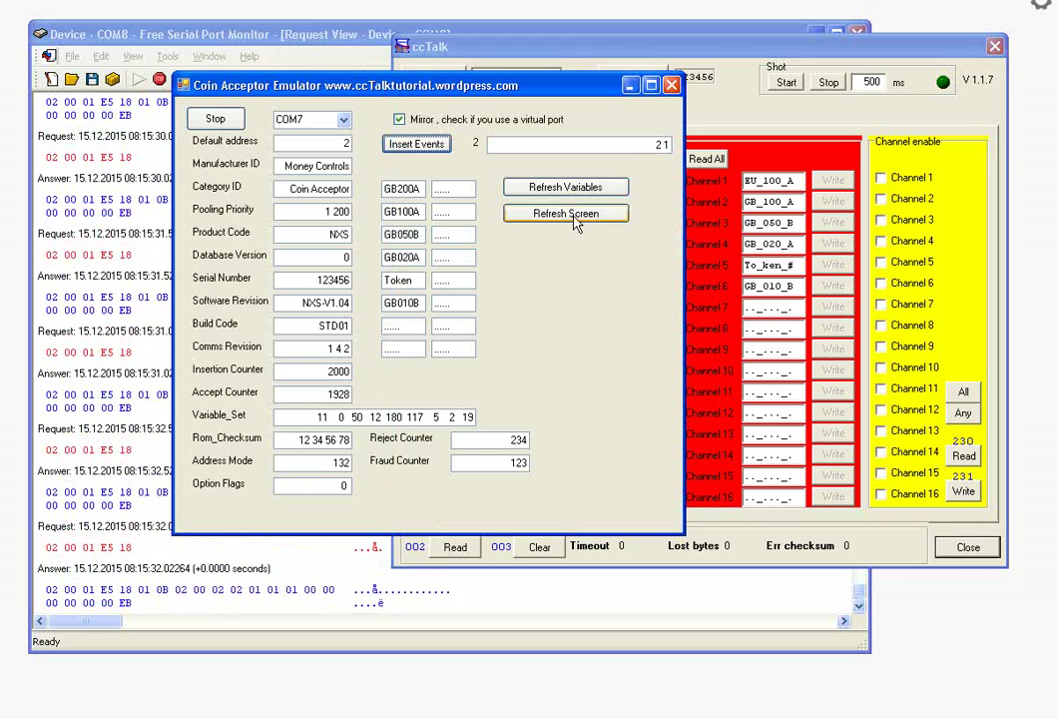
{"action": "left_click", "coordinate": [540, 215]}
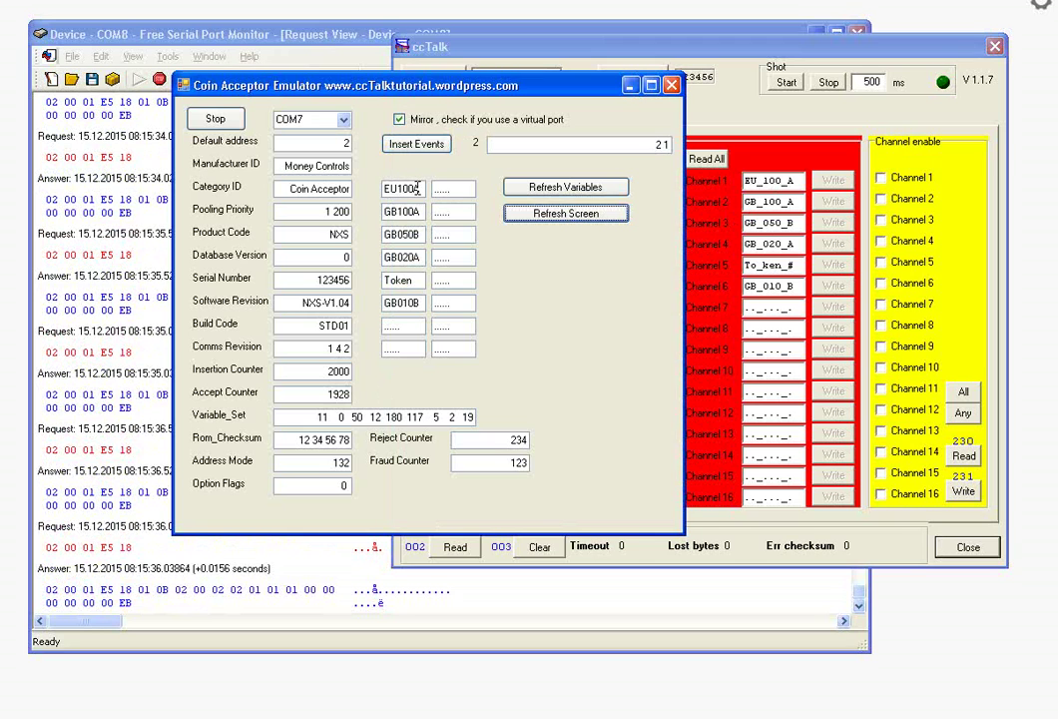
Back in ccTalk, enter we_200_i as channel 1's coin ID without writing it, and read all coin IDs again.
{"action": "left_click", "coordinate": [743, 52]}
{"action": "left_click_drag", "start_coordinate": [777, 177], "coordinate": [827, 180]}
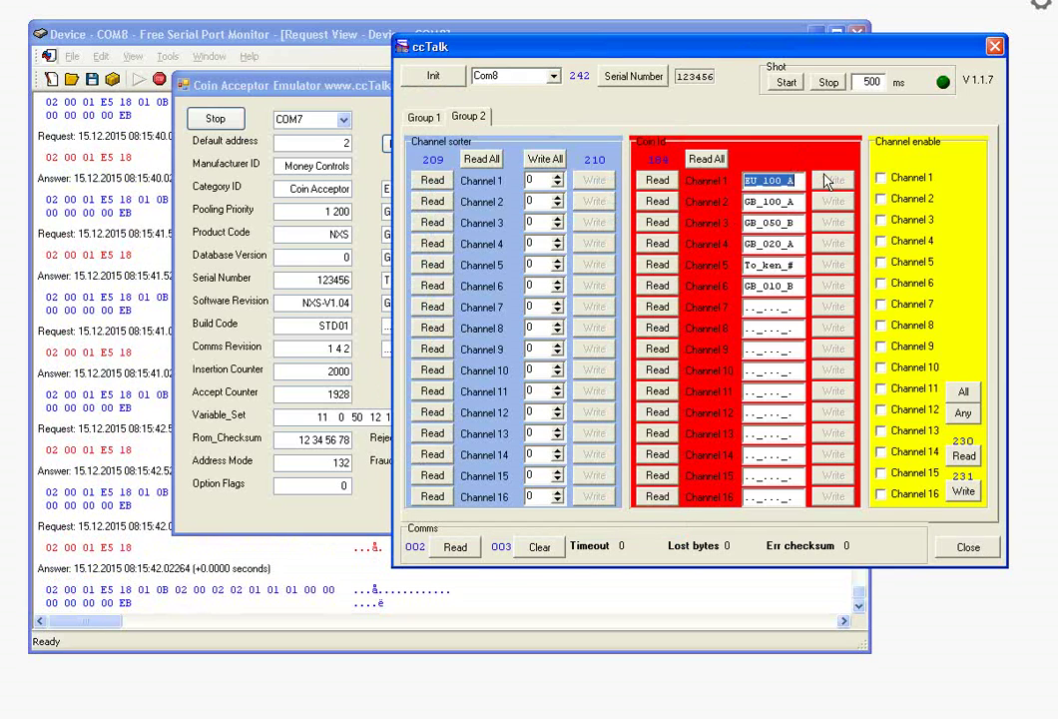
{"action": "type", "text": "ve_"}
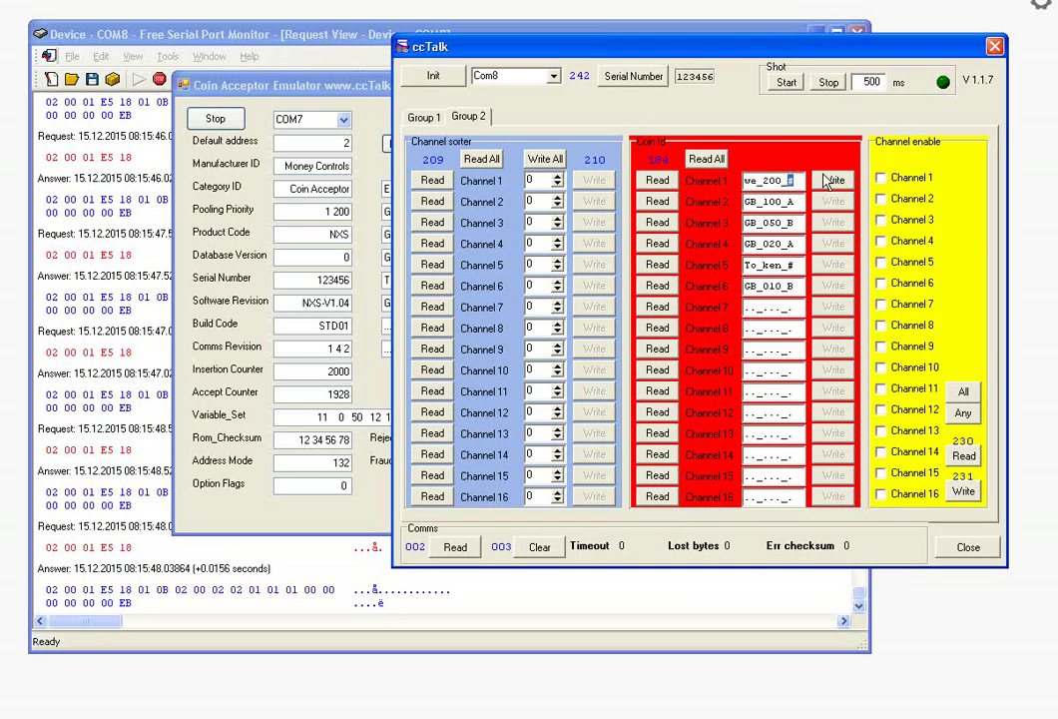
{"action": "type", "text": "200_1"}
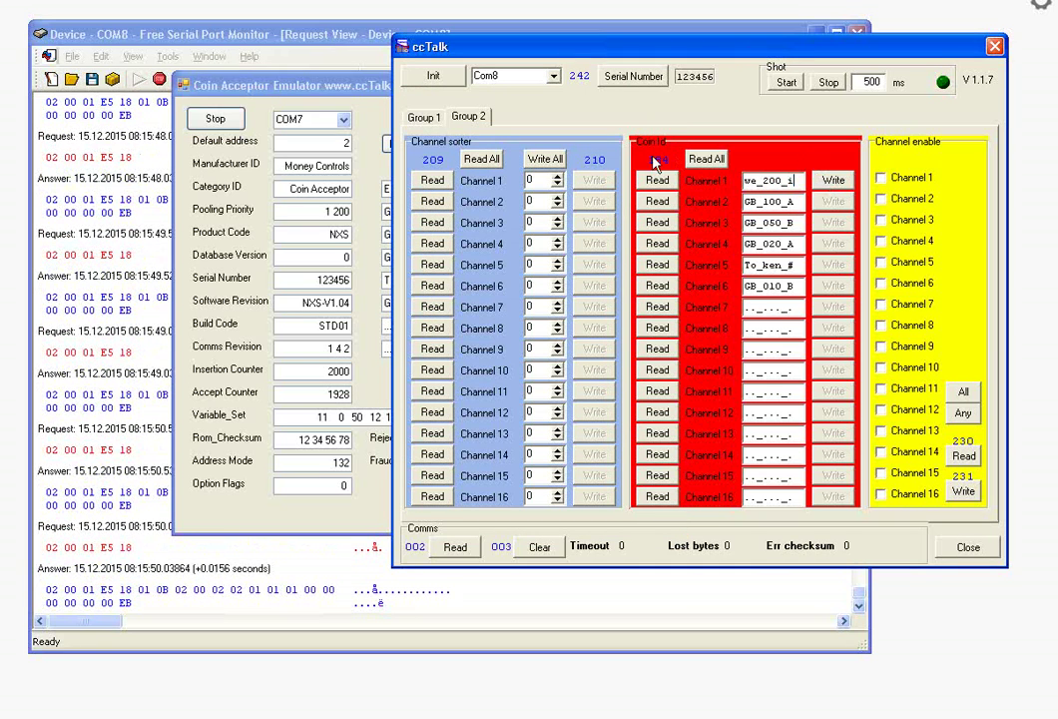
{"action": "left_click", "coordinate": [706, 159]}
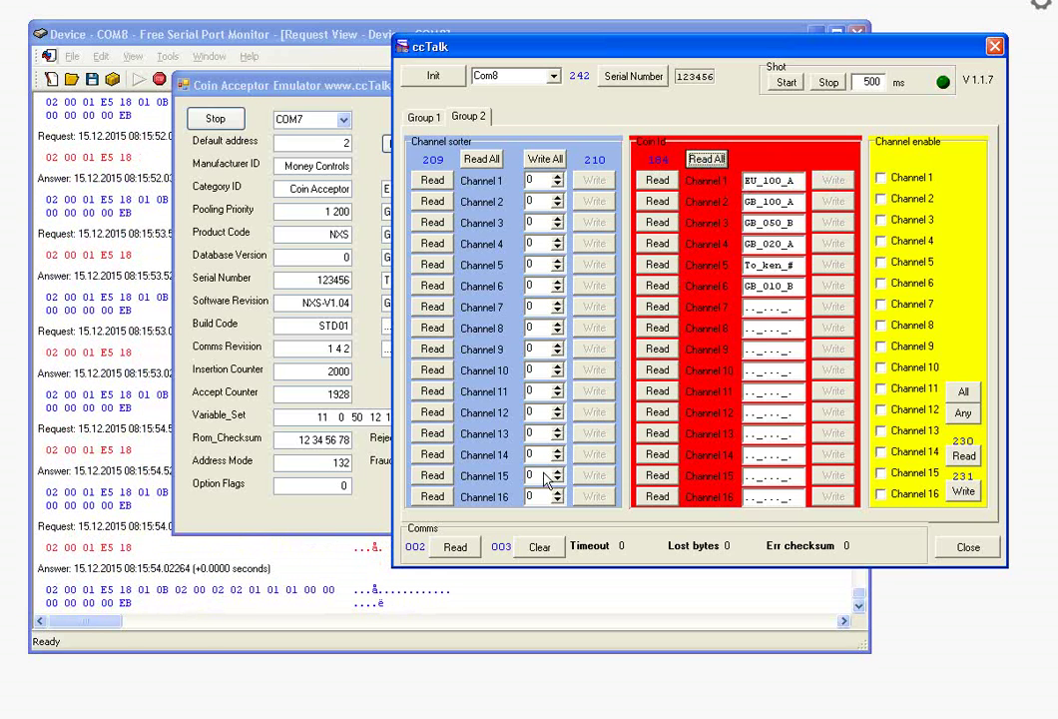
In the Coin Acceptor Emulator, set the serial number to 654321 and refresh its variables.
{"action": "left_click", "coordinate": [376, 516]}
{"action": "double_click", "coordinate": [335, 280]}
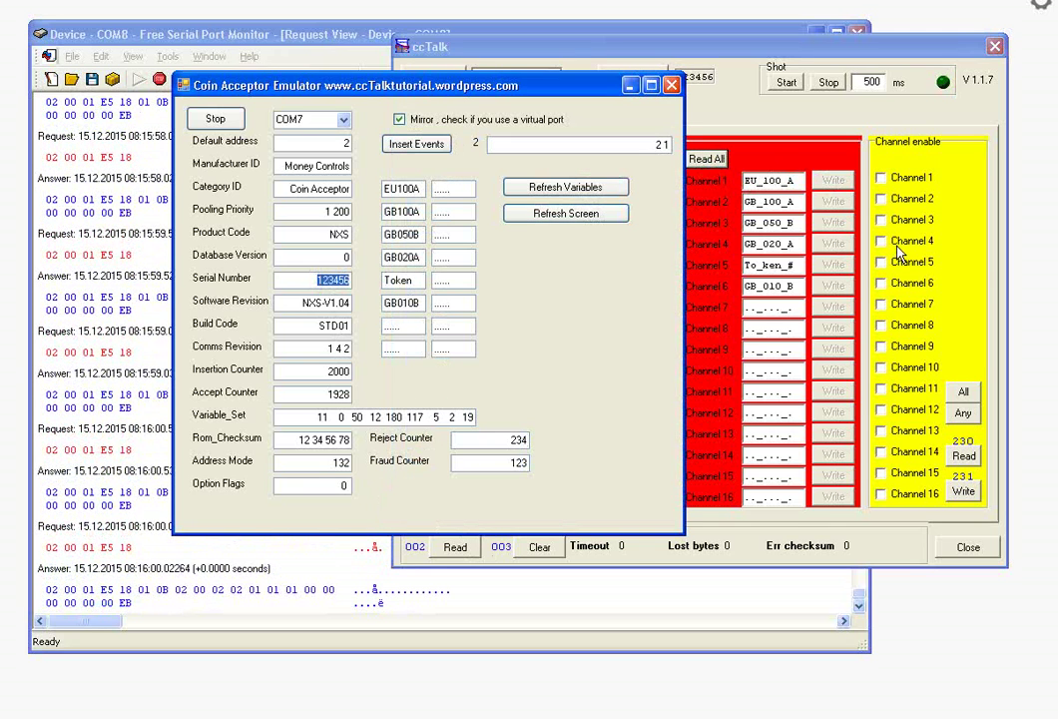
{"action": "type", "text": "654321"}
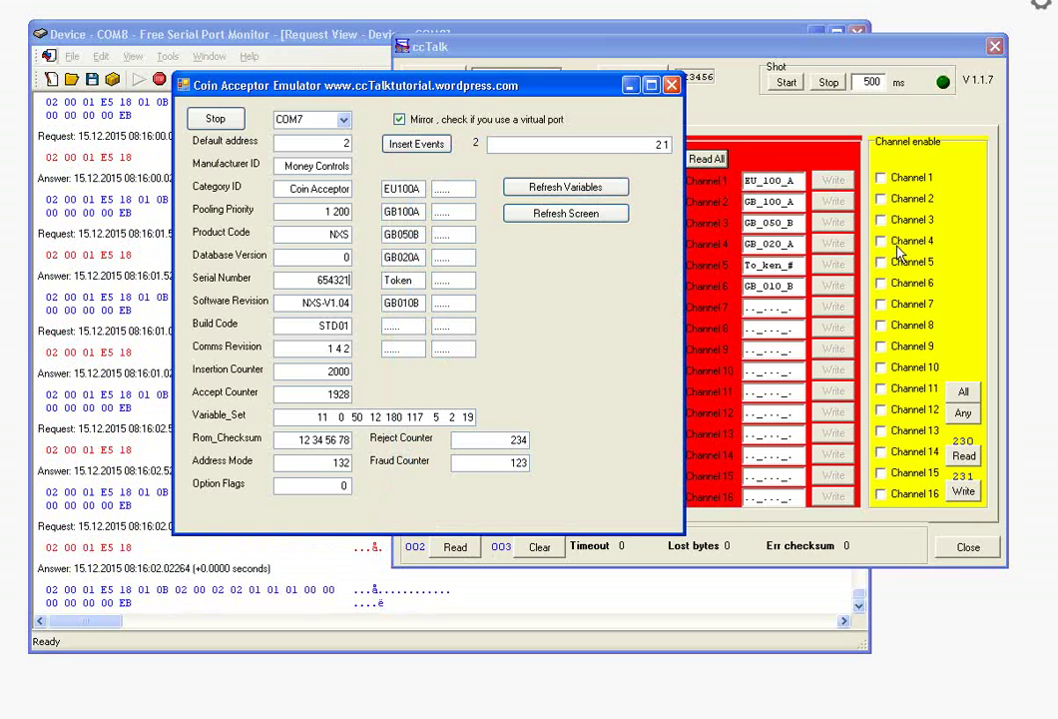
{"action": "left_click", "coordinate": [579, 186]}
Return to ccTalk's first command group and request the coin acceptor's serial number.
{"action": "left_click", "coordinate": [704, 49]}
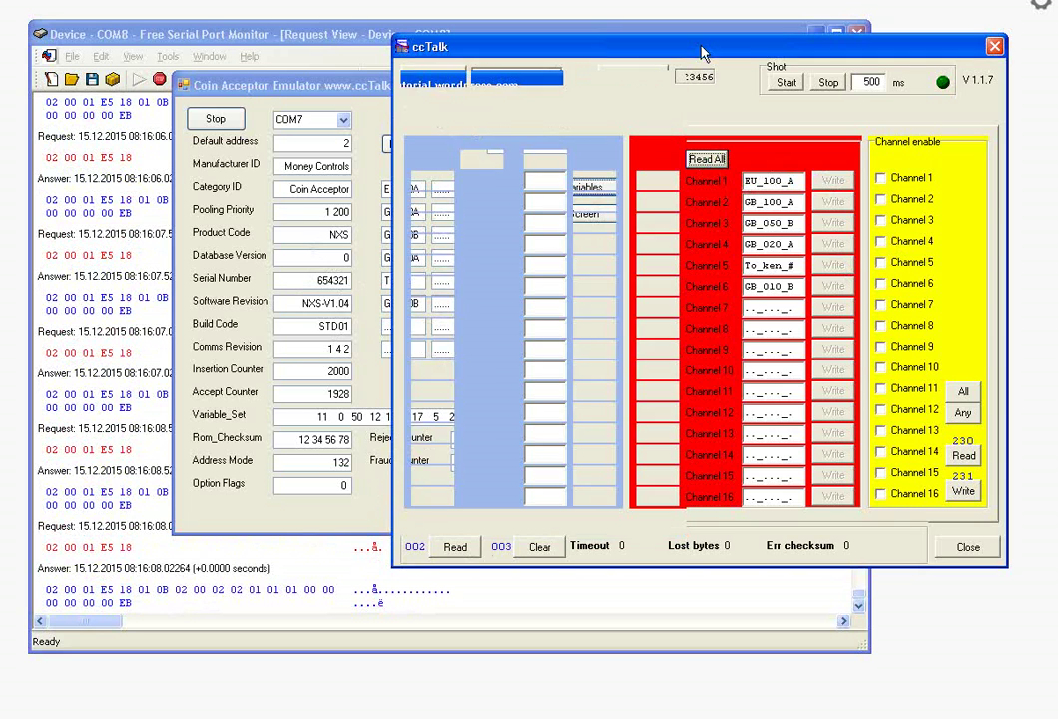
{"action": "left_click", "coordinate": [424, 117]}
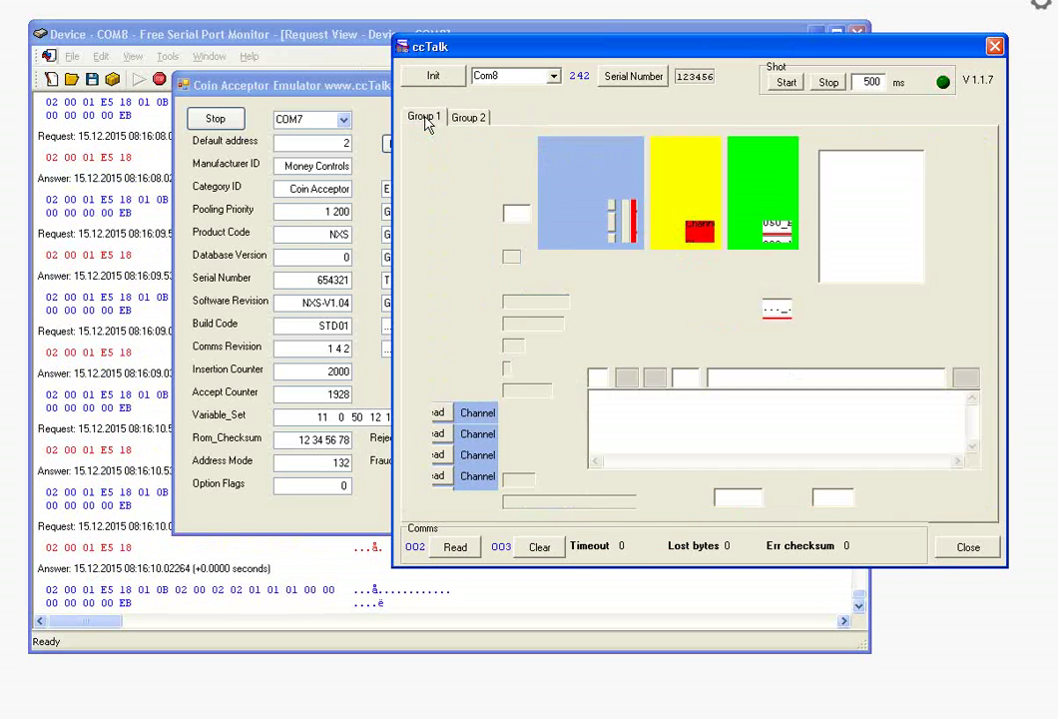
{"action": "left_click", "coordinate": [633, 77]}
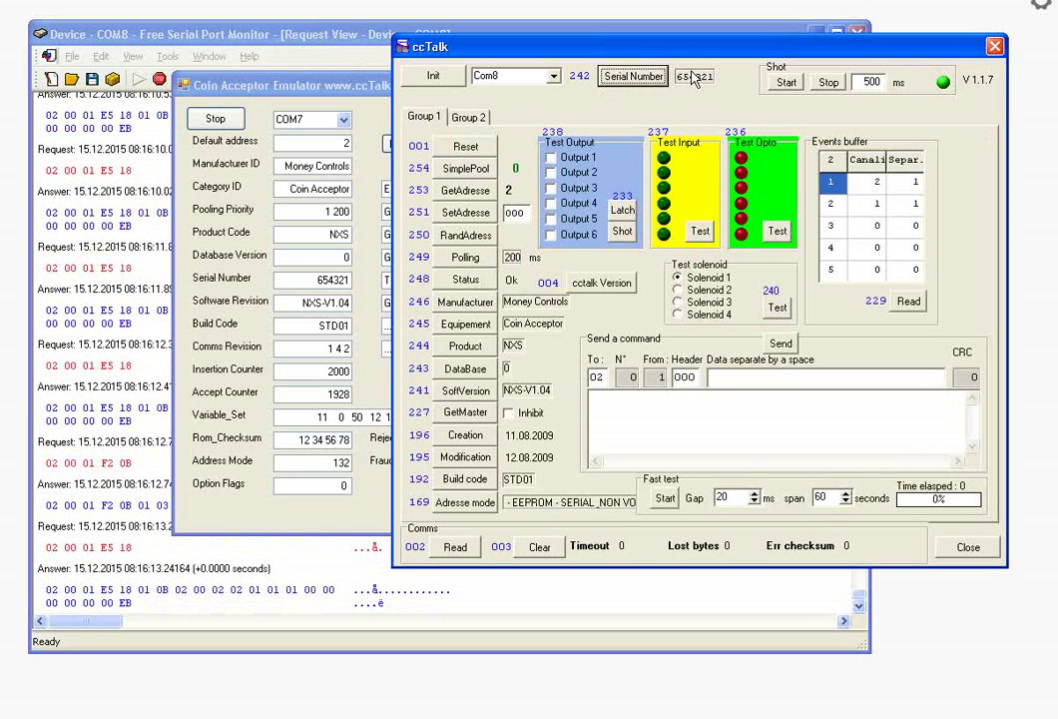